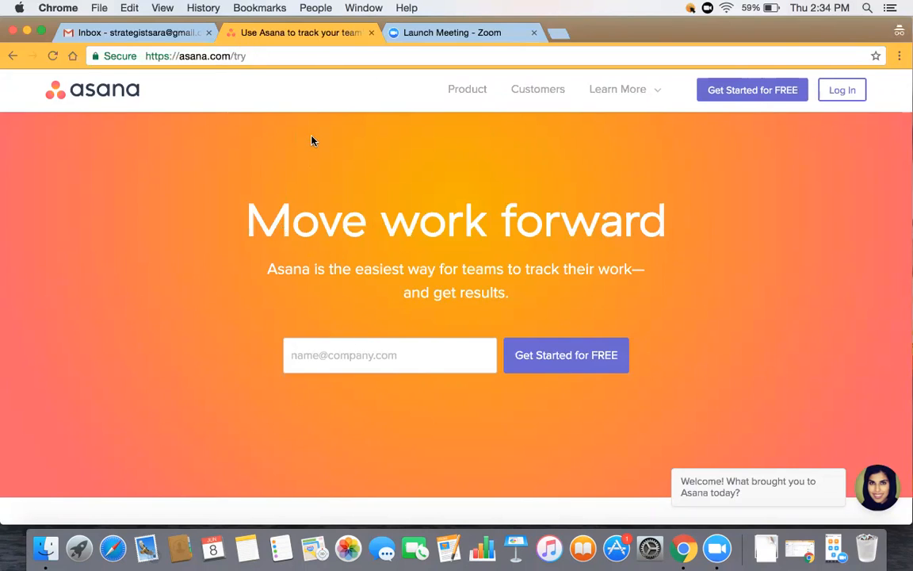
- Log in to Asana with the workspace account's email address and password
{"action": "left_click", "coordinate": [364, 354]}
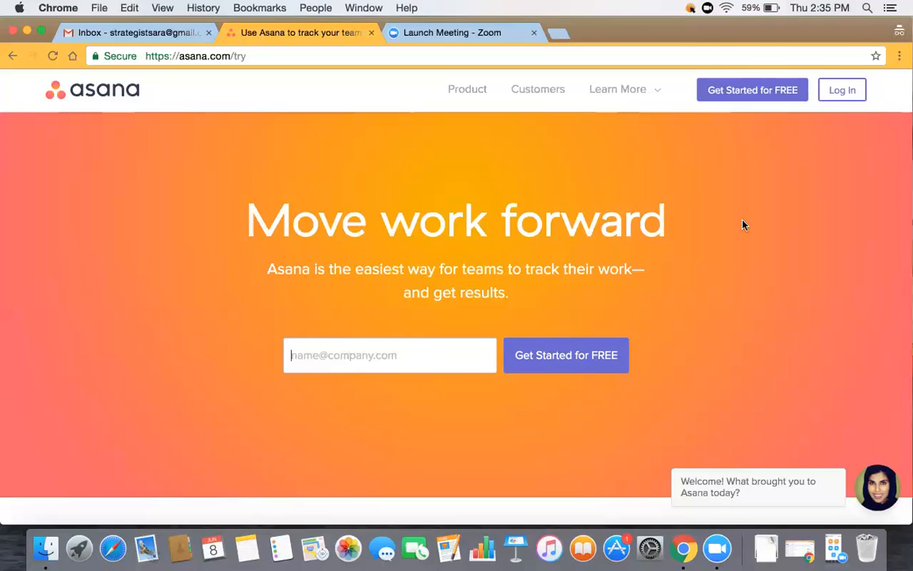
{"action": "left_click", "coordinate": [840, 90]}
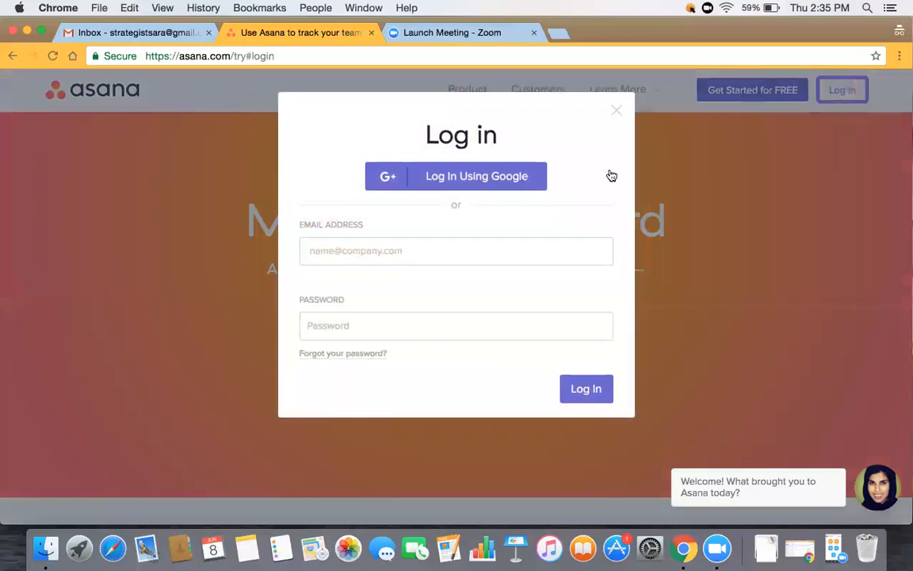
{"action": "left_click", "coordinate": [367, 248]}
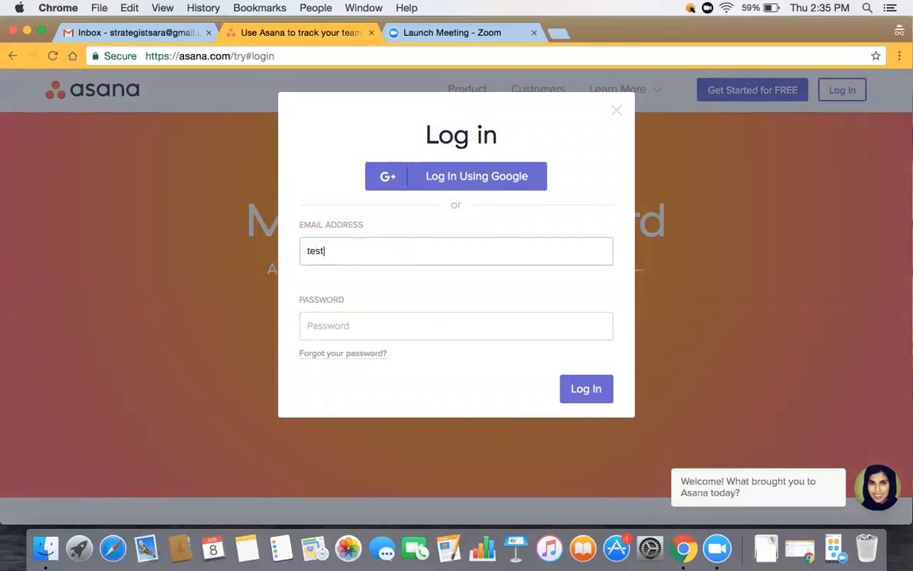
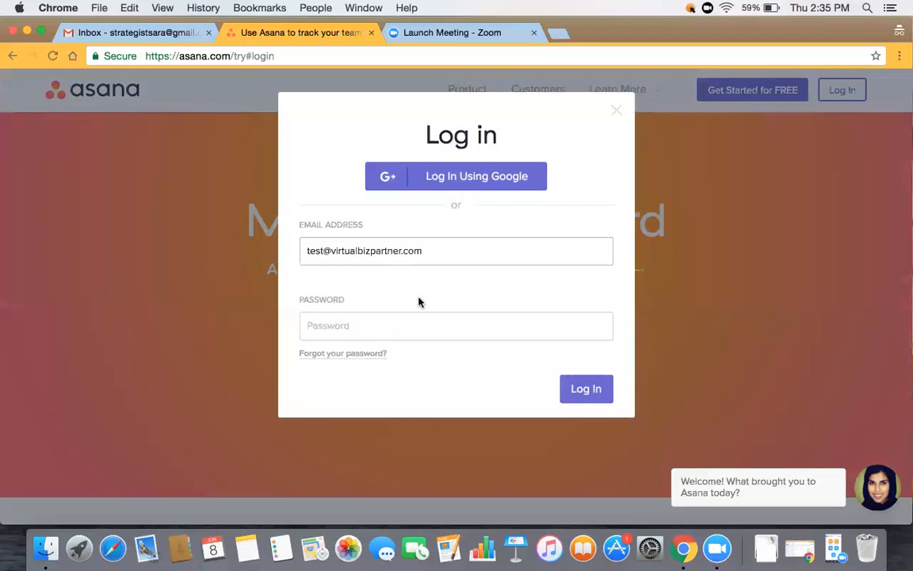
{"action": "left_click", "coordinate": [378, 326]}
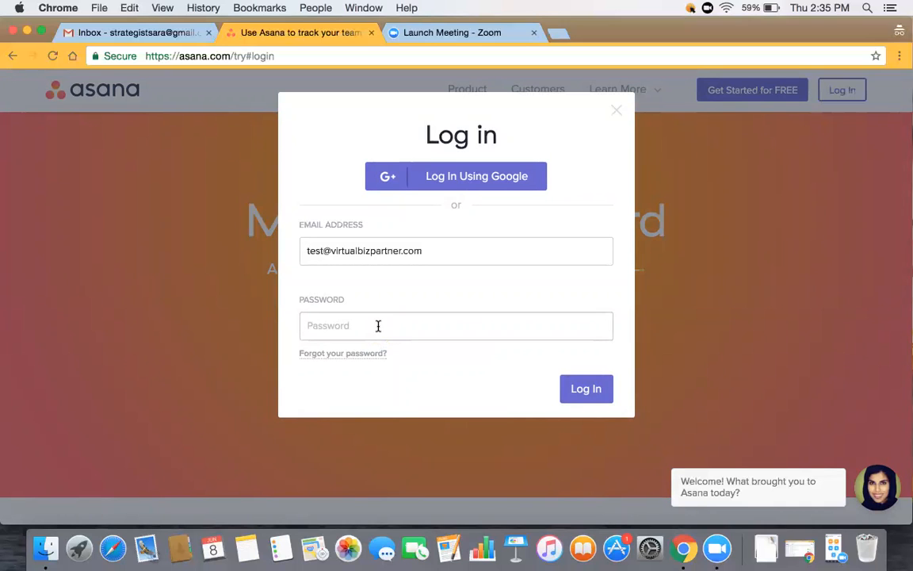
{"action": "type", "text": "•••••••••"}
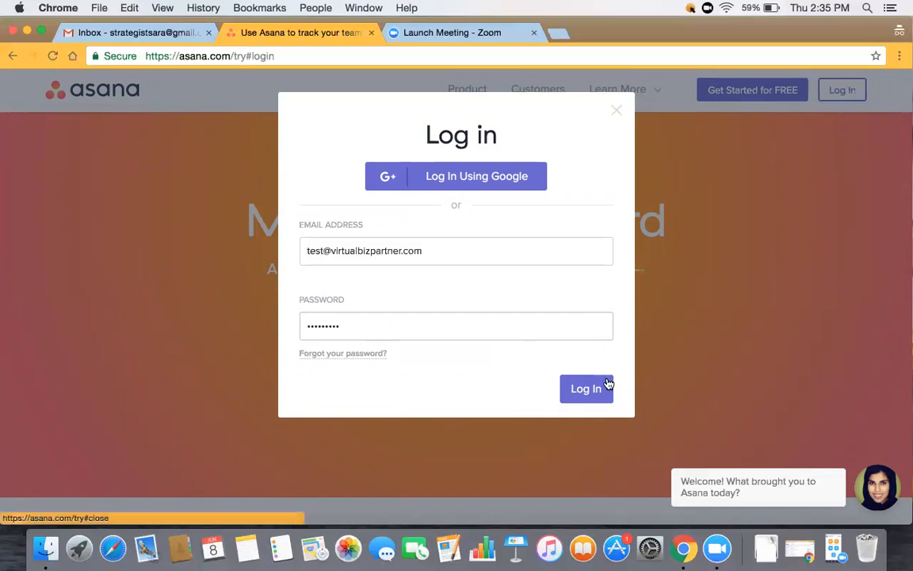
{"action": "left_click", "coordinate": [587, 389]}
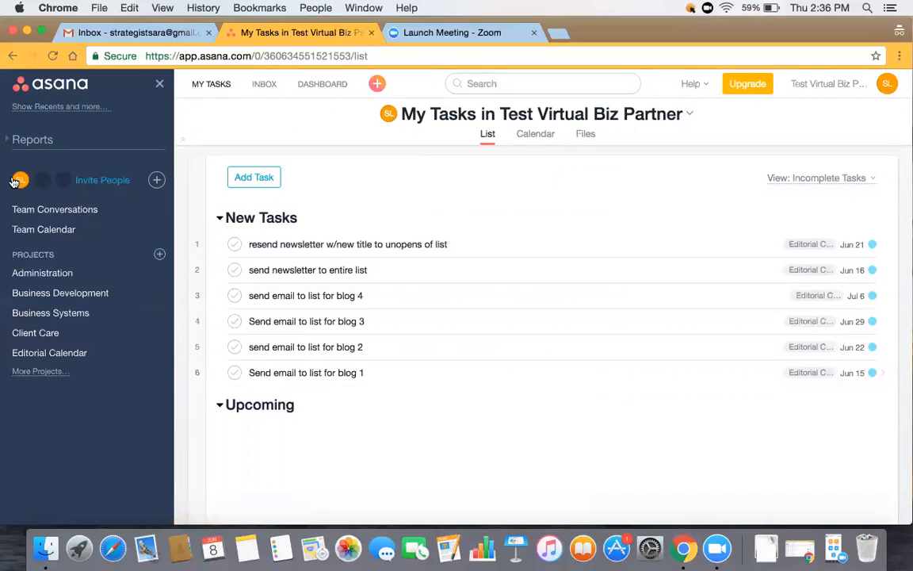
- Expand the People list, check workspace member settings, and show all projects including Marketing and Program Delivery
{"action": "mouse_move", "coordinate": [20, 182]}
{"action": "left_click", "coordinate": [97, 184]}
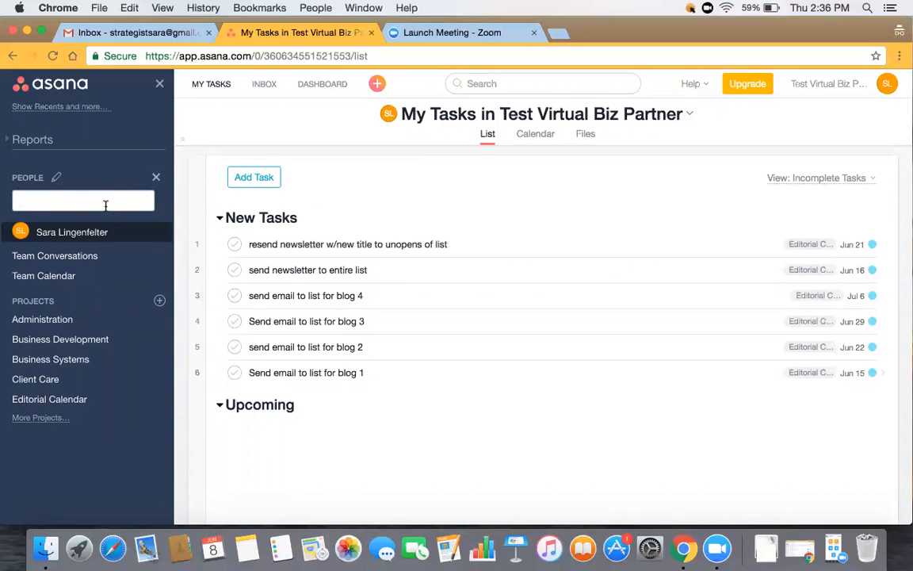
{"action": "left_click", "coordinate": [56, 178]}
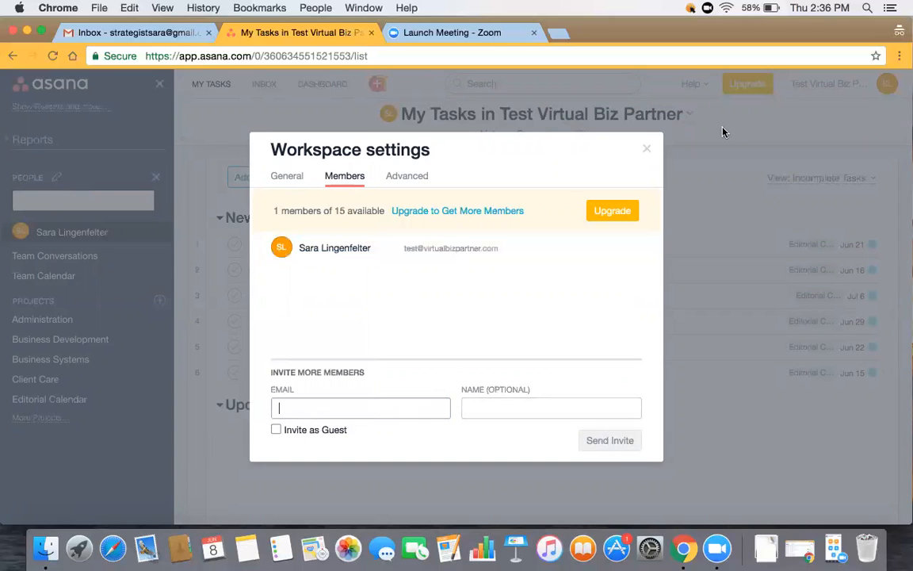
{"action": "left_click", "coordinate": [647, 149]}
{"action": "left_click", "coordinate": [56, 198]}
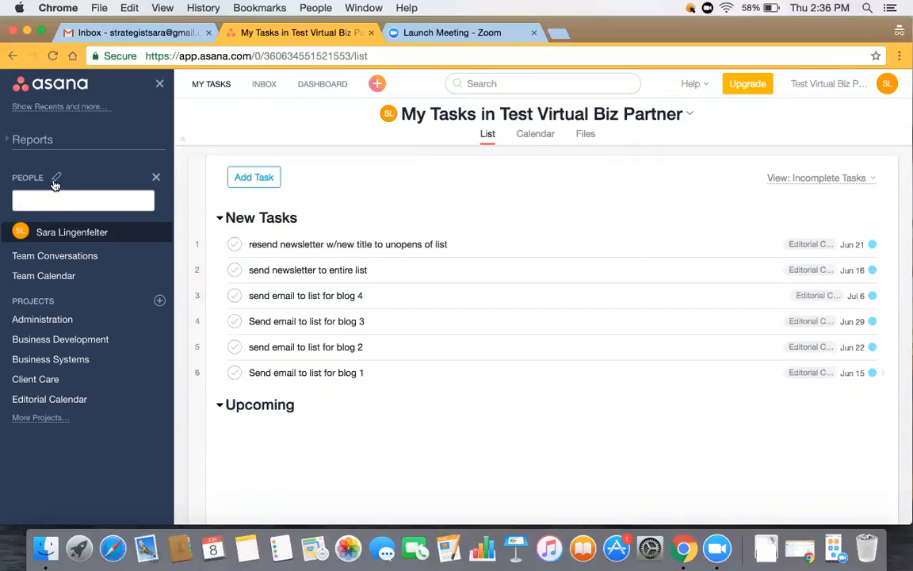
{"action": "left_click", "coordinate": [48, 419]}
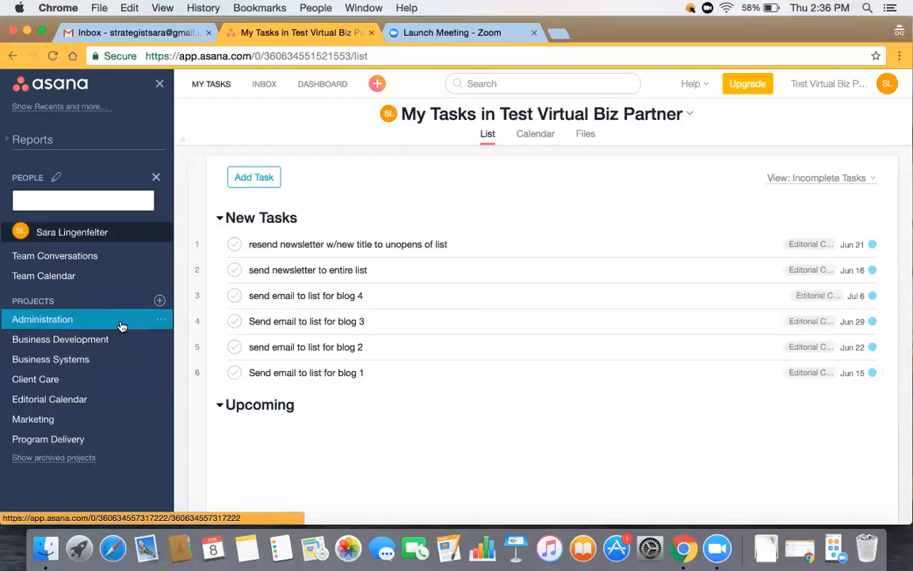
- Visit Administration and Business Development, then return to Administration's Daily Tasks list
{"action": "left_click", "coordinate": [94, 320]}
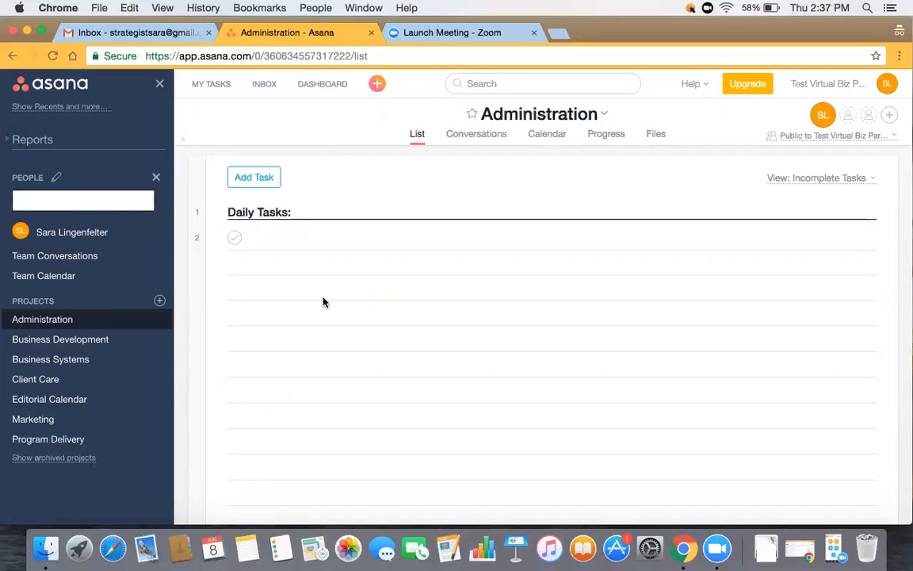
{"action": "left_click", "coordinate": [97, 340]}
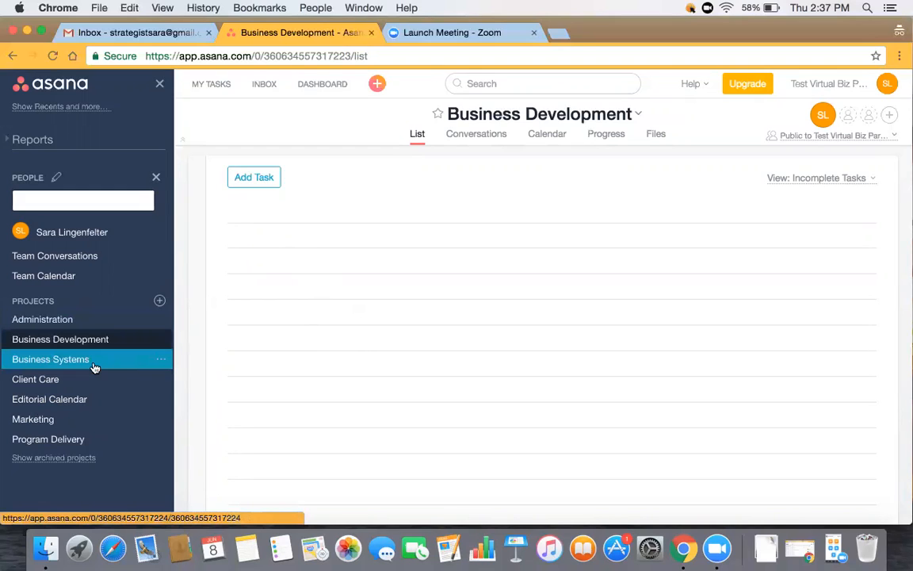
{"action": "left_click", "coordinate": [62, 320]}
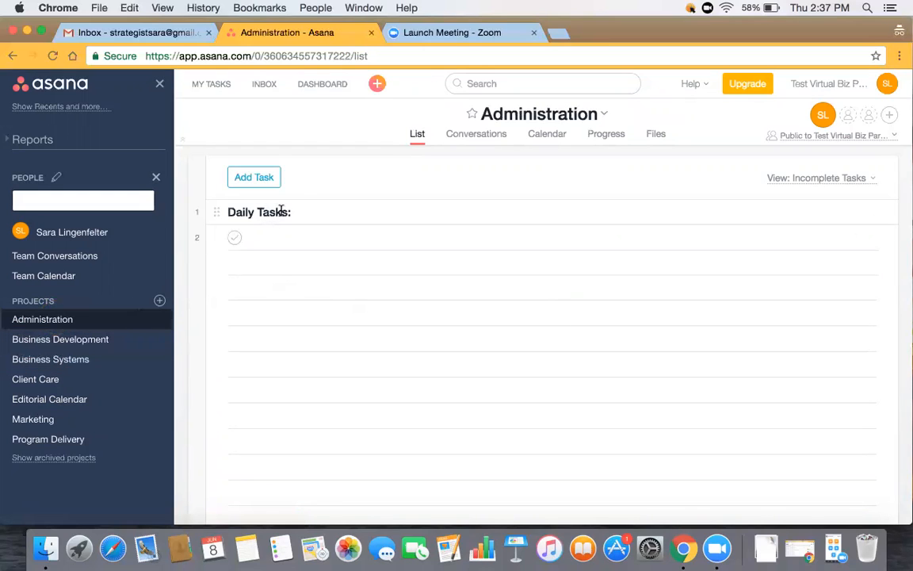
- Add a trial New Section to the Administration list above Daily Tasks
{"action": "mouse_move", "coordinate": [267, 179]}
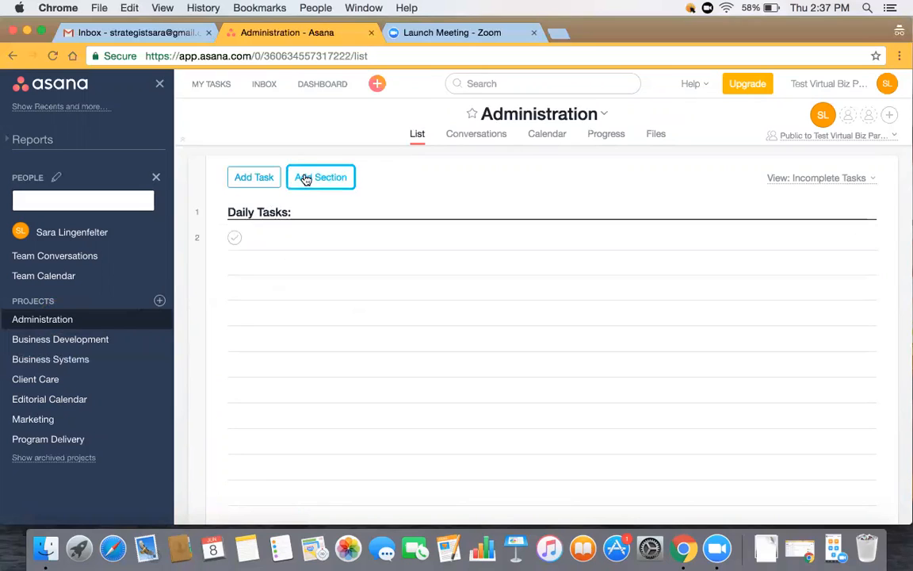
{"action": "left_click", "coordinate": [303, 178]}
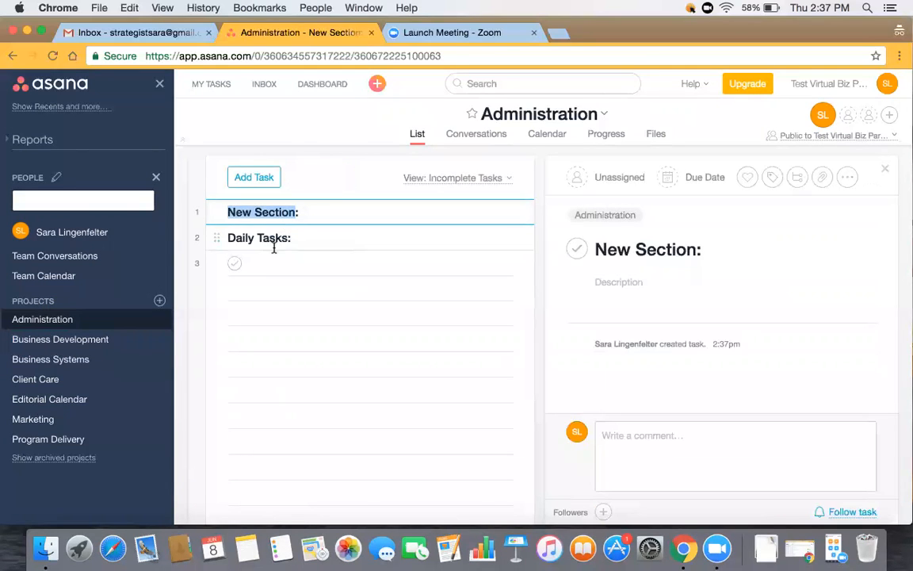
{"action": "left_click", "coordinate": [314, 218]}
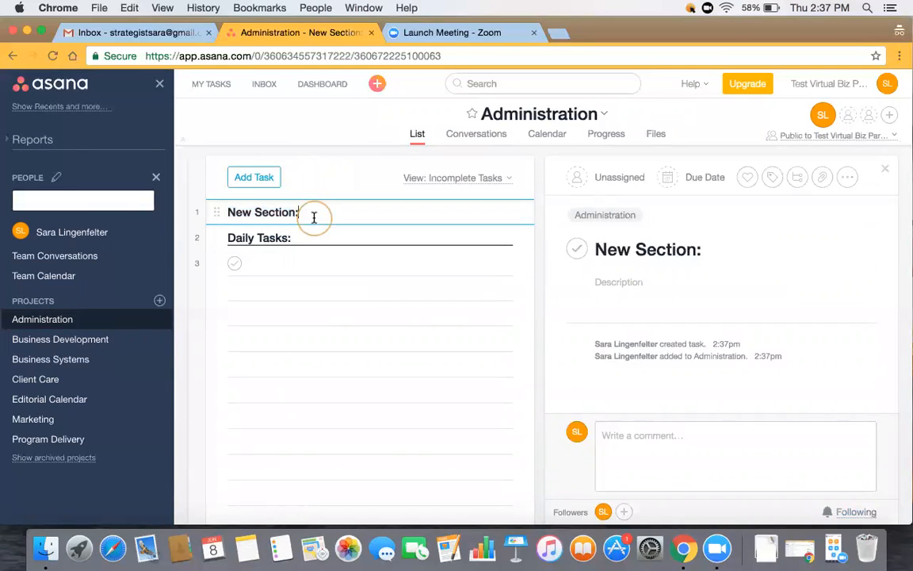
{"action": "left_click", "coordinate": [273, 264]}
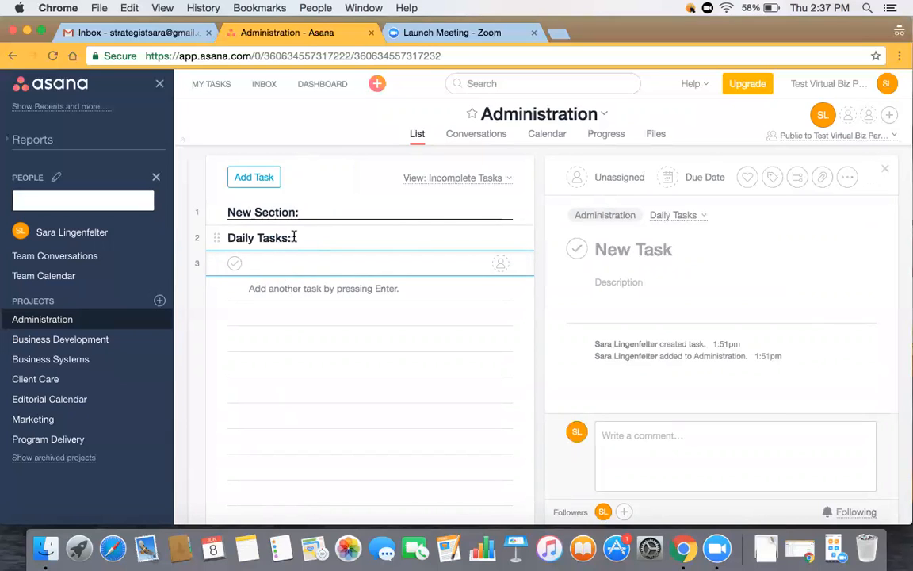
{"action": "left_click", "coordinate": [291, 237]}
- Delete the New Section row and move to the empty Business Systems project
{"action": "left_click", "coordinate": [330, 210]}
{"action": "left_click", "coordinate": [847, 178]}
{"action": "left_click", "coordinate": [738, 202]}
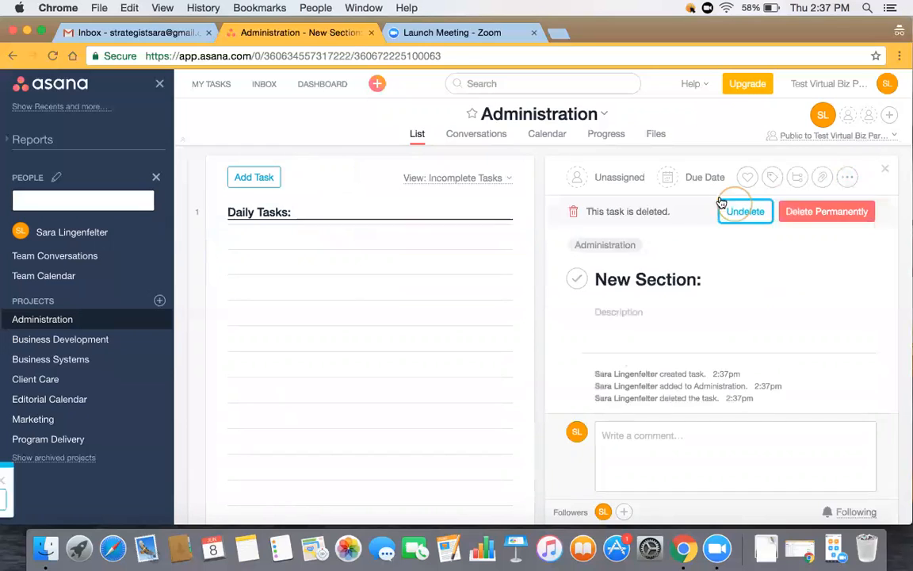
{"action": "left_click", "coordinate": [114, 359]}
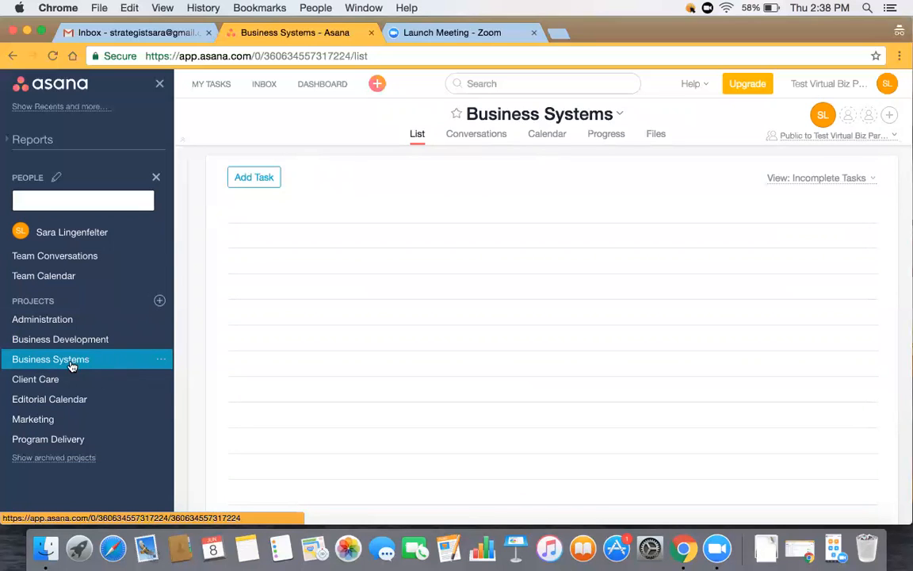
- Browse Client Care and Editorial Calendar, view Marketing's Program 1 and Program 2 sections, then head to Program Delivery
{"action": "left_click", "coordinate": [132, 381]}
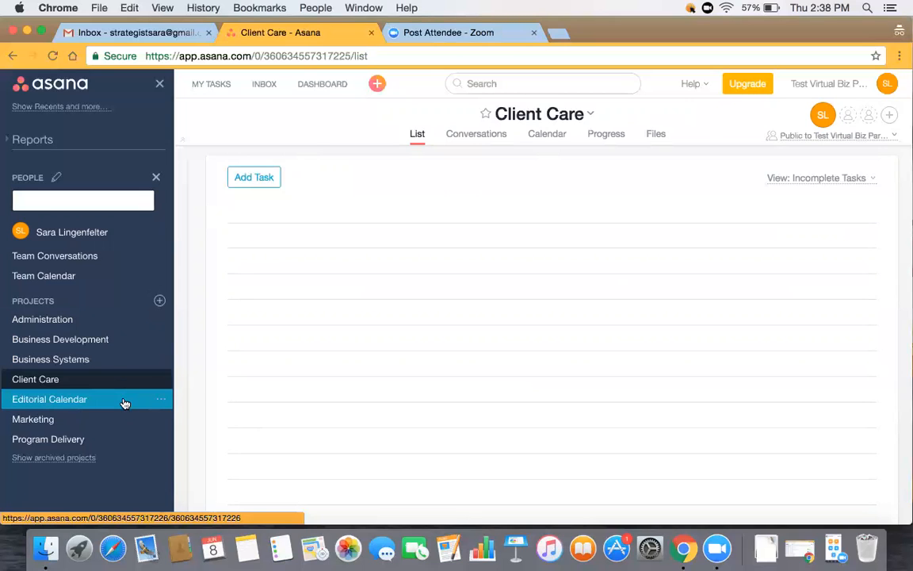
{"action": "left_click", "coordinate": [125, 403]}
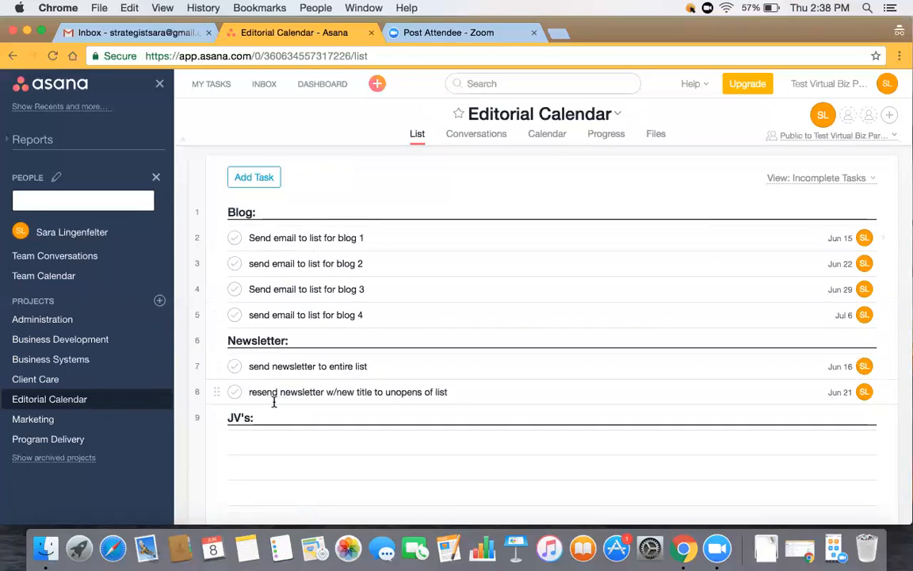
{"action": "left_click", "coordinate": [119, 422]}
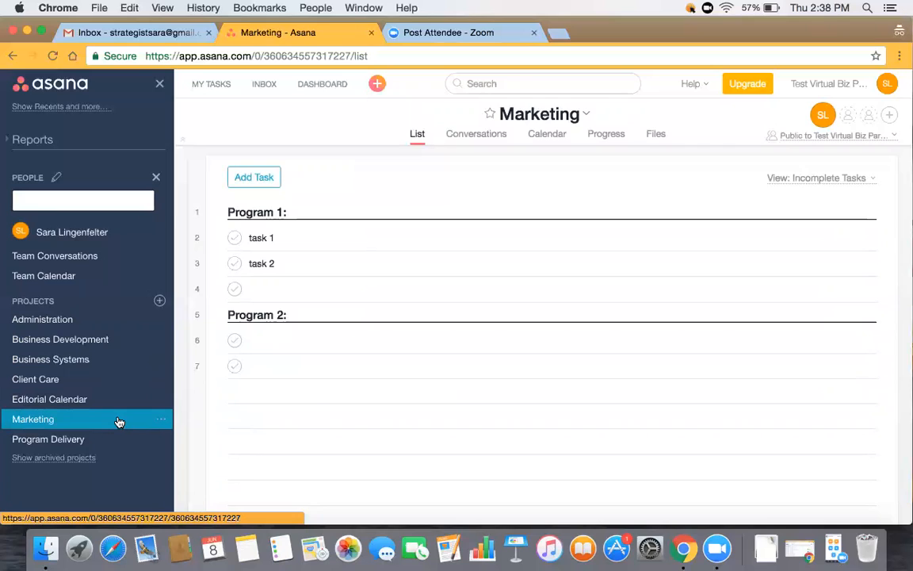
{"action": "left_click", "coordinate": [106, 422]}
{"action": "left_click", "coordinate": [96, 440]}
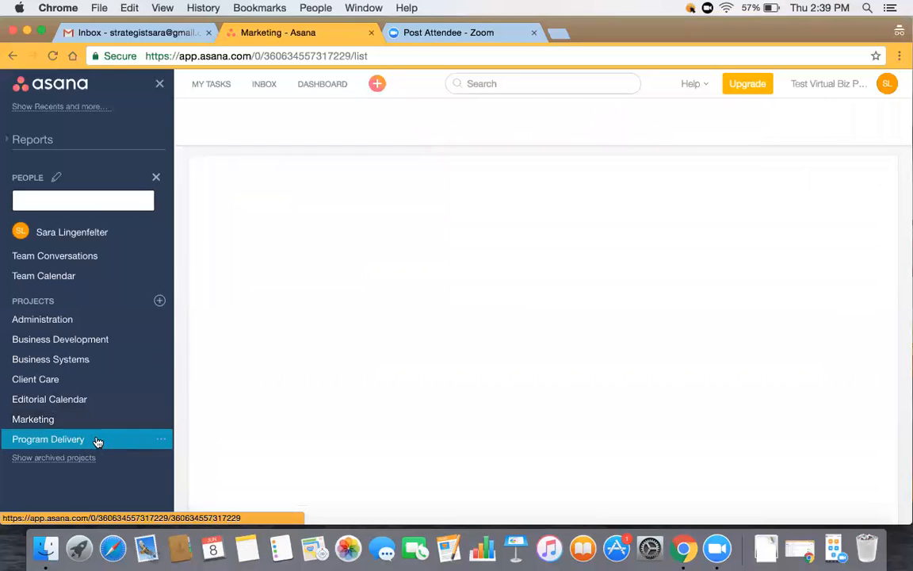
- Drag Program 1, task 1 and task 2 from Marketing into Program Delivery, deleting the empty task
{"action": "left_click", "coordinate": [96, 420]}
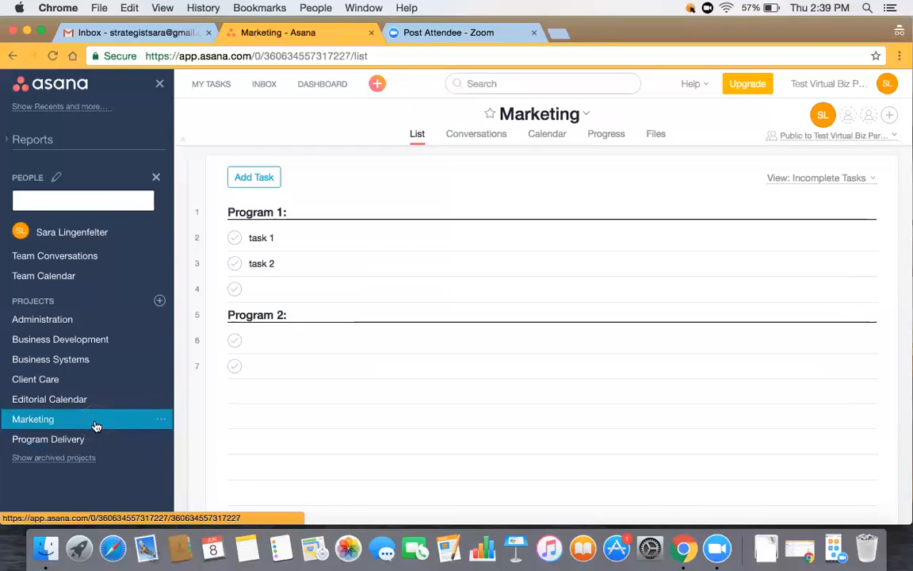
{"action": "left_click_drag", "start_coordinate": [217, 212], "coordinate": [58, 442]}
{"action": "left_click_drag", "start_coordinate": [214, 215], "coordinate": [76, 438]}
{"action": "left_click_drag", "start_coordinate": [218, 212], "coordinate": [93, 440]}
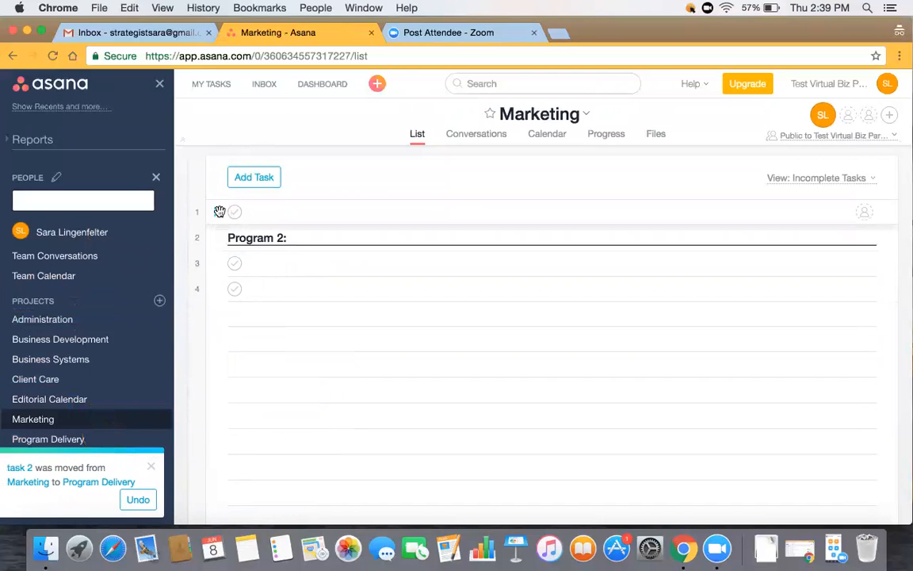
{"action": "left_click", "coordinate": [259, 214]}
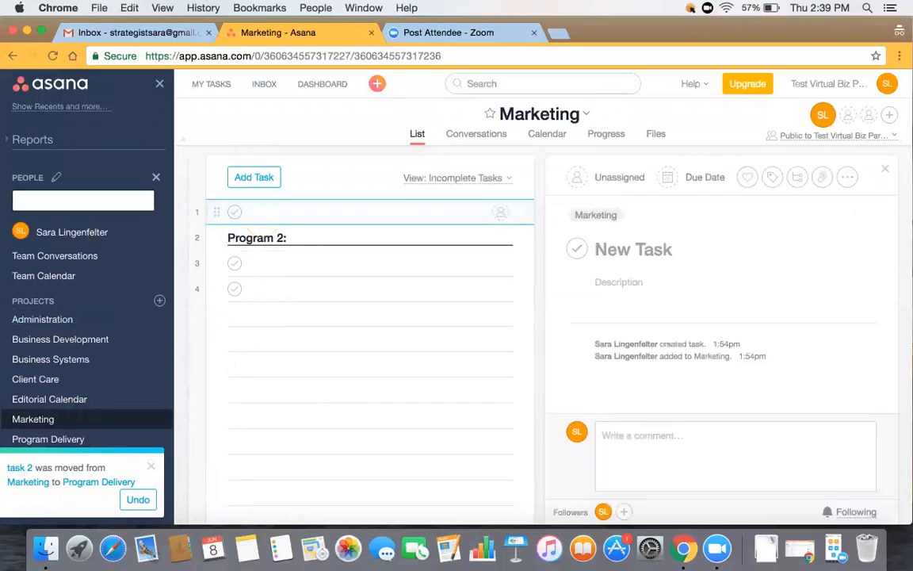
{"action": "key", "text": "Delete"}
- Move the Program 2 section to Program Delivery too and open Program Delivery
{"action": "left_click_drag", "start_coordinate": [217, 212], "coordinate": [63, 432]}
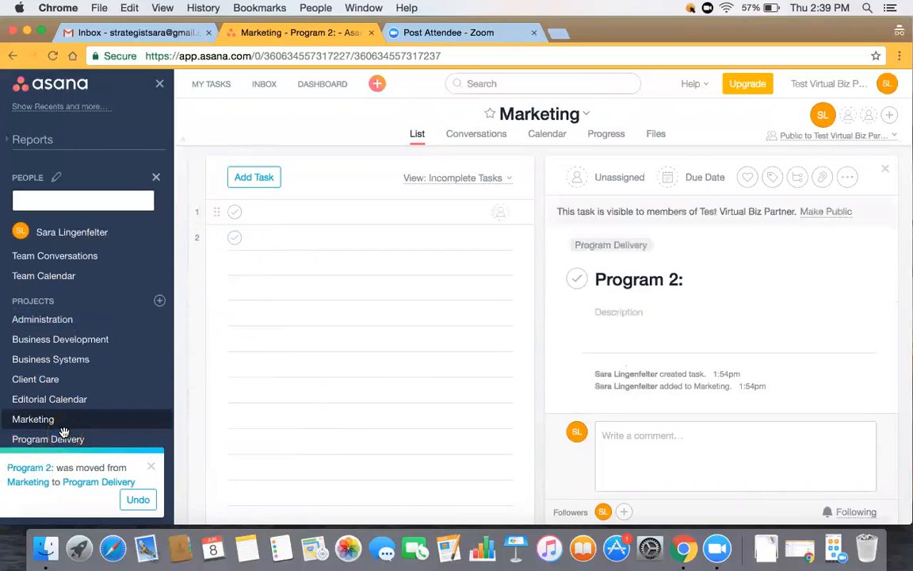
{"action": "left_click", "coordinate": [272, 235]}
{"action": "left_click", "coordinate": [119, 417]}
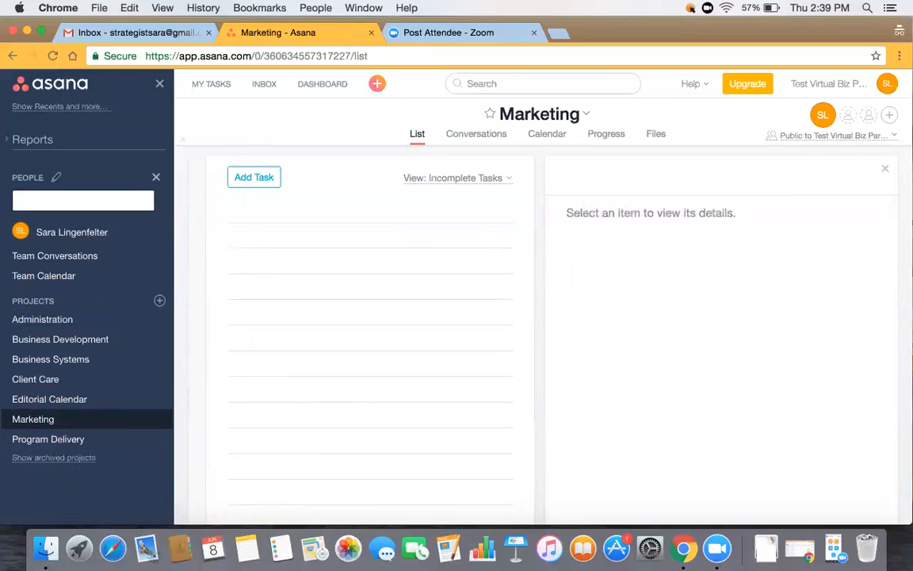
{"action": "left_click", "coordinate": [82, 440]}
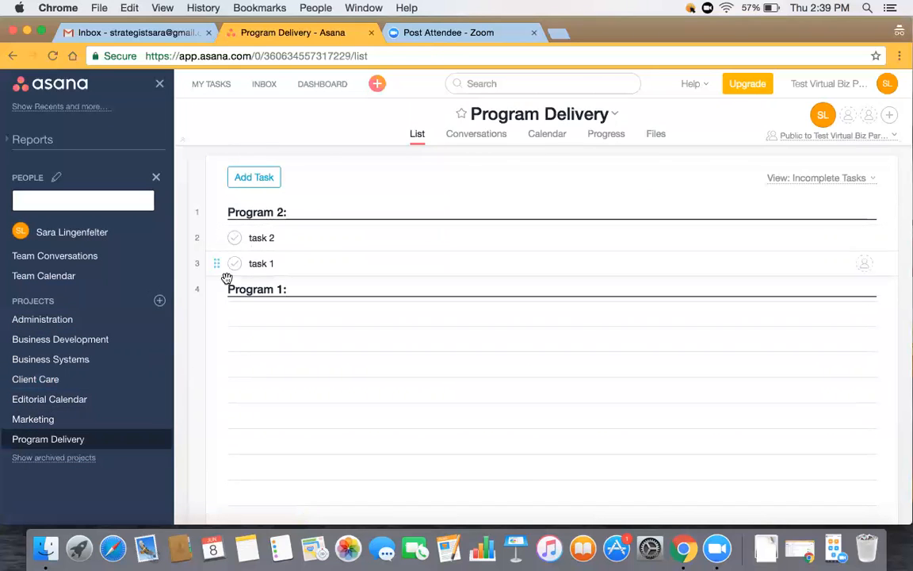
- Put Program 1 first in Program Delivery with task 1 and task 2 beneath it, then show archived projects
{"action": "left_click_drag", "start_coordinate": [217, 290], "coordinate": [210, 194]}
{"action": "left_click_drag", "start_coordinate": [216, 290], "coordinate": [221, 194]}
{"action": "left_click_drag", "start_coordinate": [216, 289], "coordinate": [225, 207]}
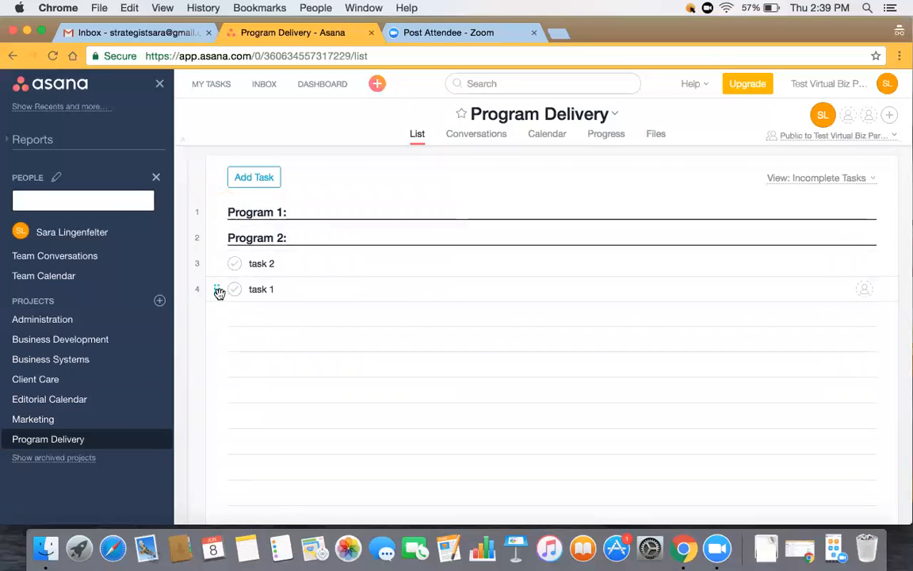
{"action": "left_click_drag", "start_coordinate": [220, 290], "coordinate": [221, 236]}
{"action": "left_click_drag", "start_coordinate": [216, 289], "coordinate": [226, 253]}
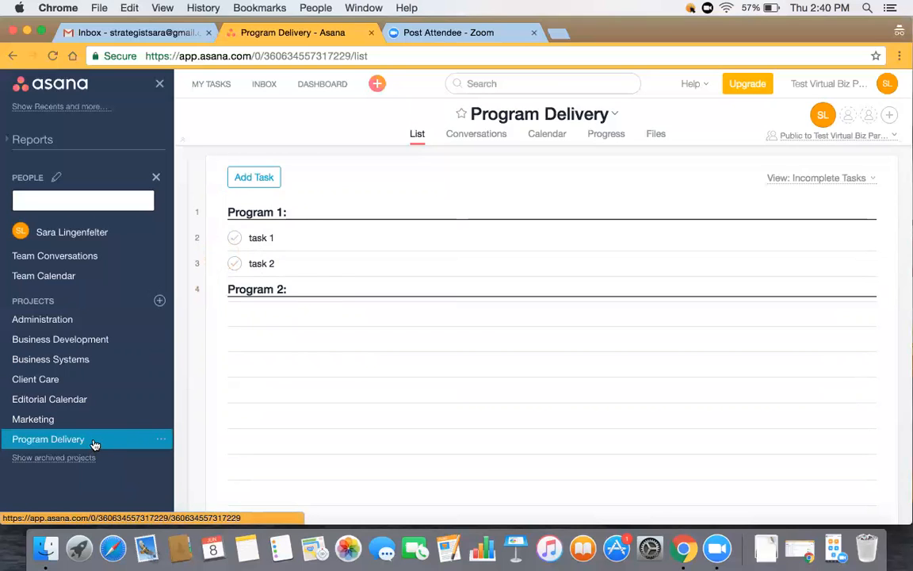
{"action": "left_click", "coordinate": [294, 210]}
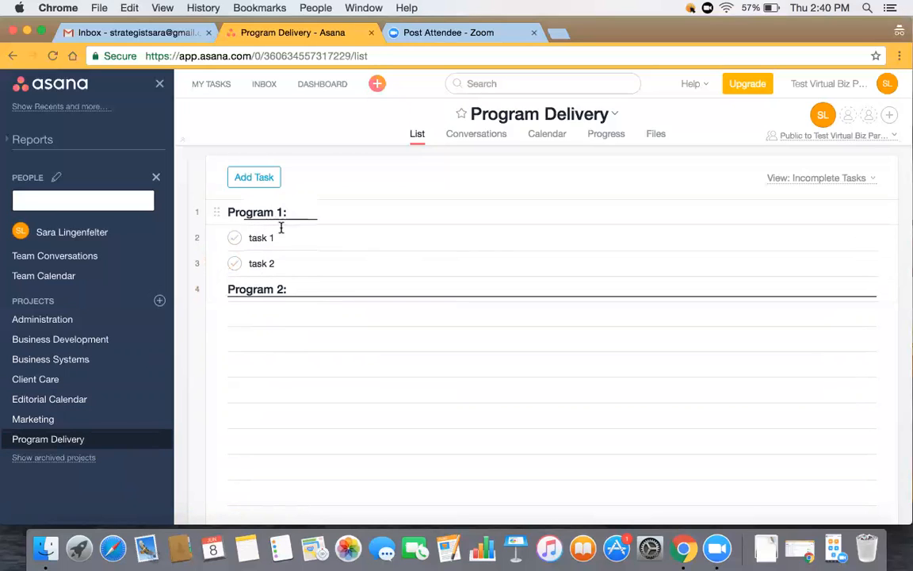
{"action": "left_click", "coordinate": [63, 459]}
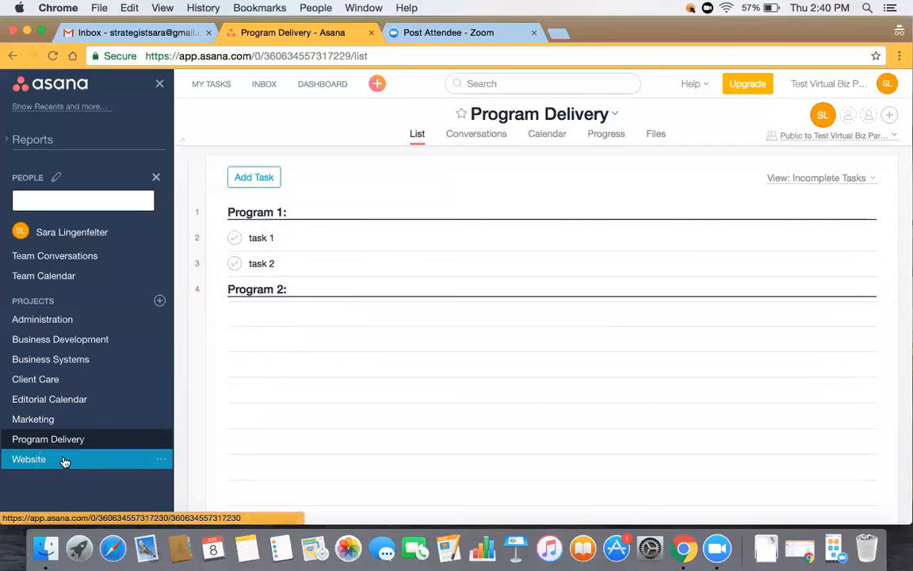
- Open the archived Website project and look at Program Delivery's options menu
{"action": "left_click", "coordinate": [65, 460]}
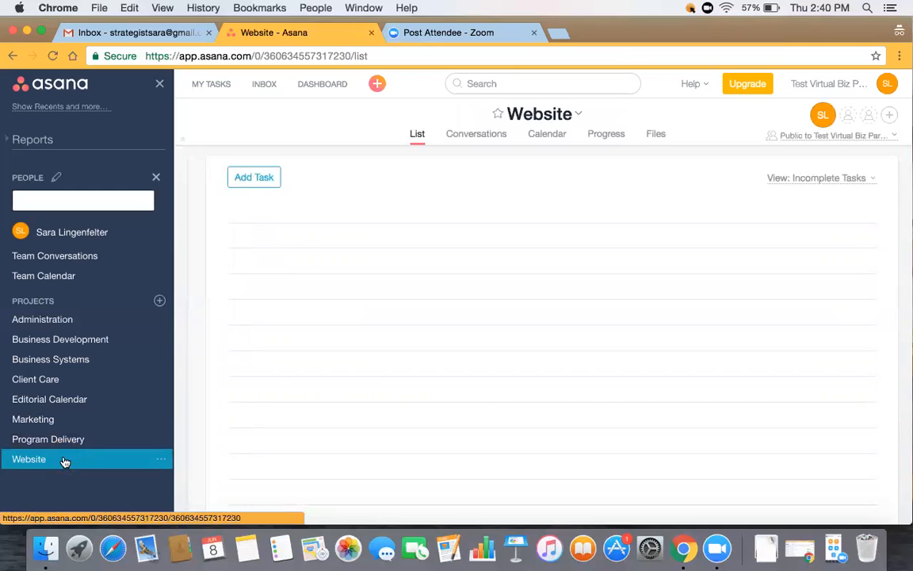
{"action": "left_click", "coordinate": [158, 460]}
{"action": "left_click", "coordinate": [132, 441]}
{"action": "left_click", "coordinate": [160, 441]}
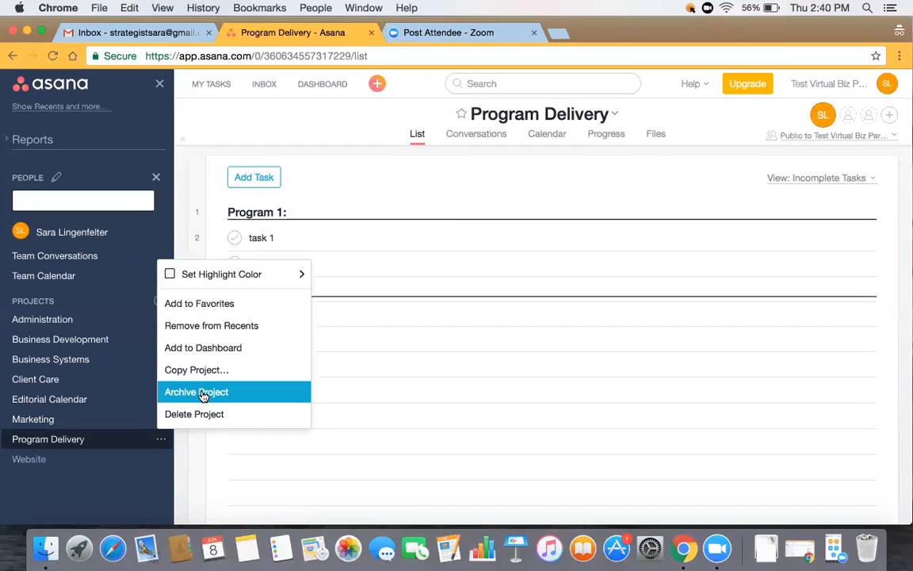
- Unarchive the Website project from its options menu and dismiss the notification
{"action": "left_click", "coordinate": [74, 460]}
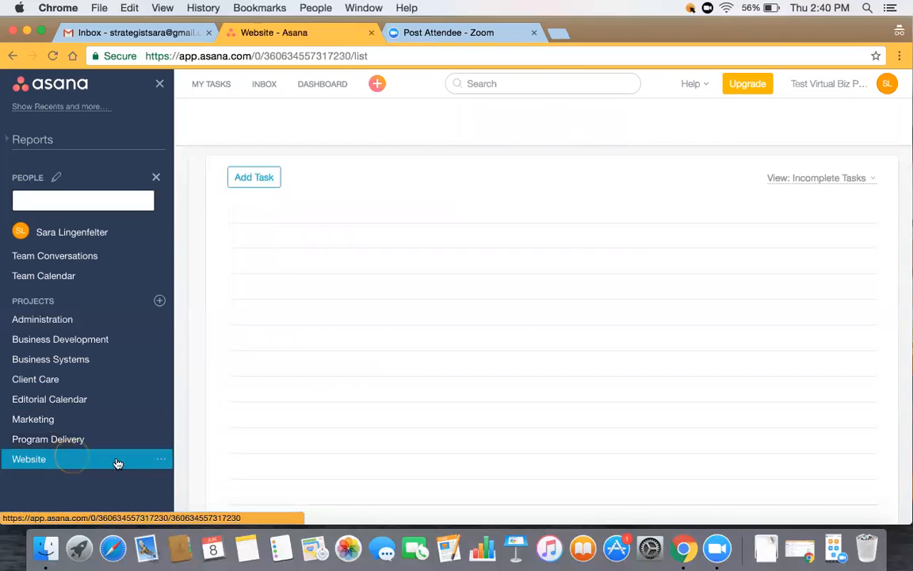
{"action": "left_click", "coordinate": [159, 461]}
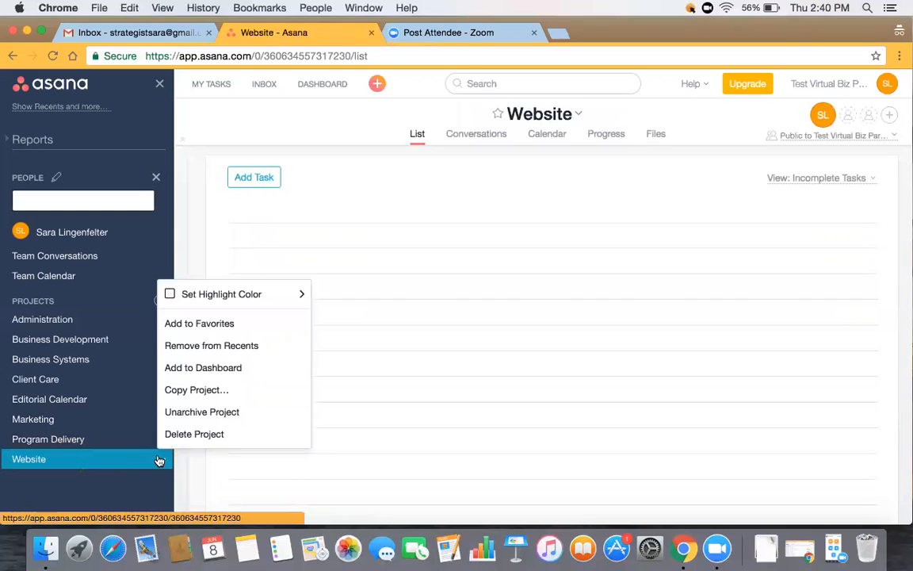
{"action": "left_click", "coordinate": [203, 412]}
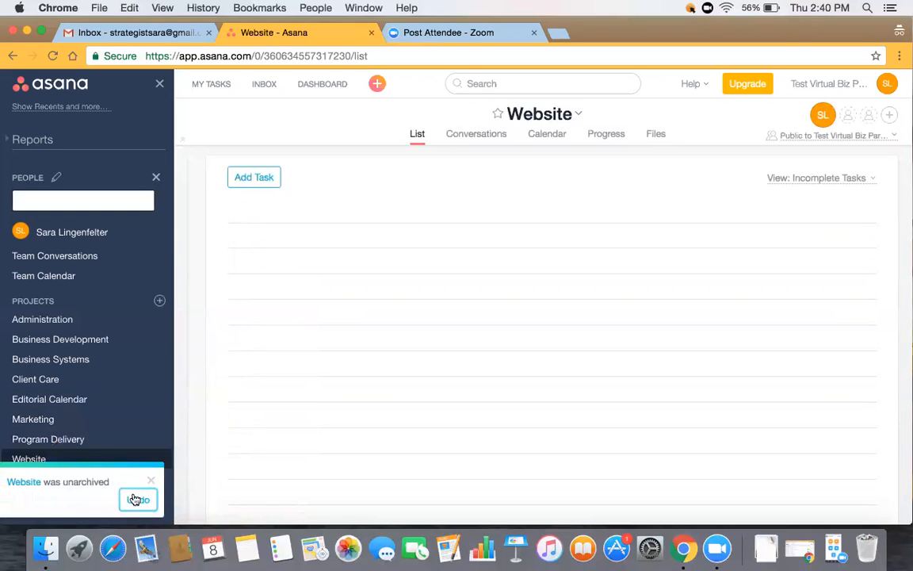
{"action": "left_click", "coordinate": [152, 481]}
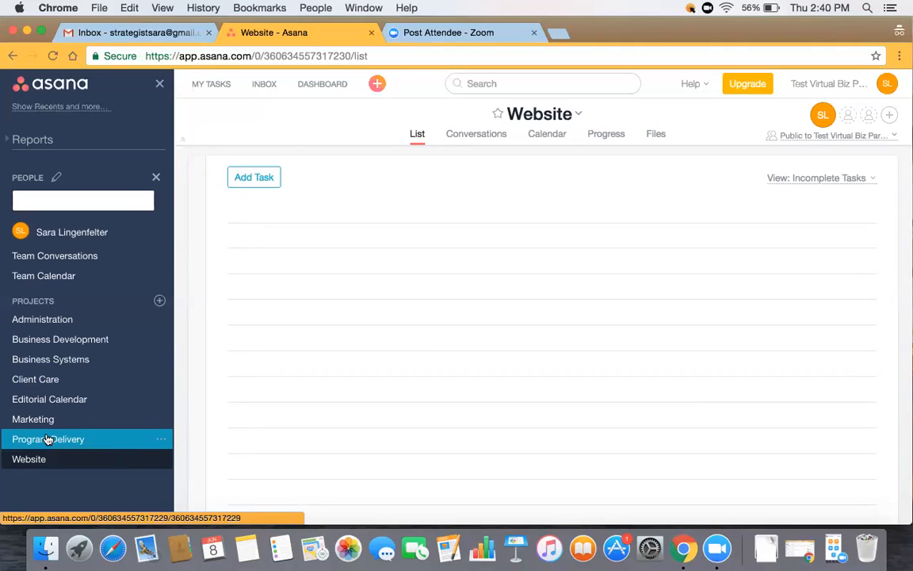
{"action": "left_click", "coordinate": [159, 459]}
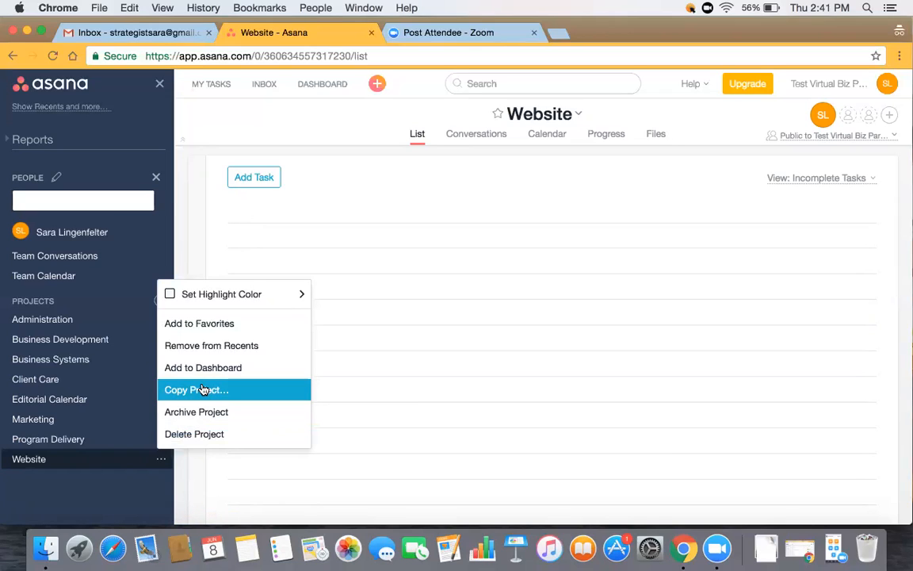
- Close the Website options, then go through Program Delivery to the team's Conversations page
{"action": "left_click", "coordinate": [89, 466]}
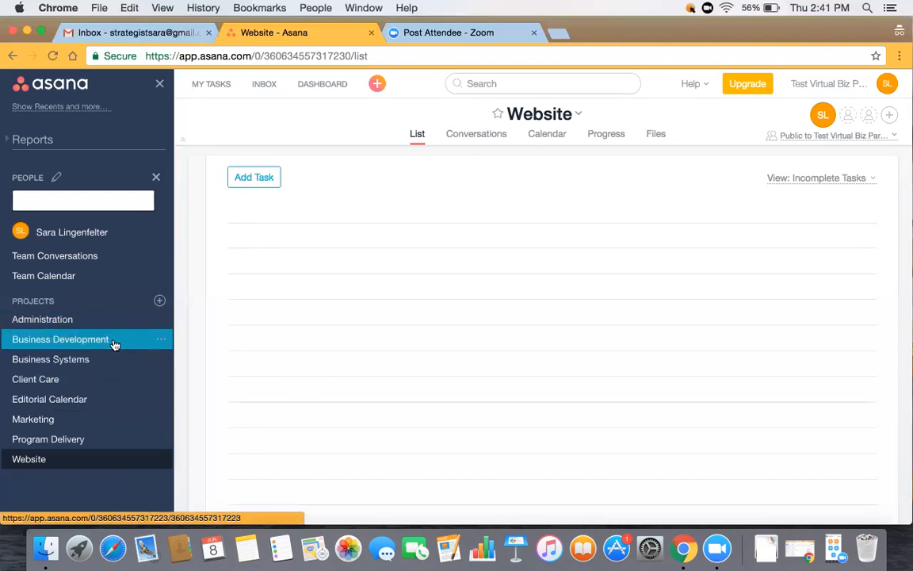
{"action": "left_click", "coordinate": [82, 441]}
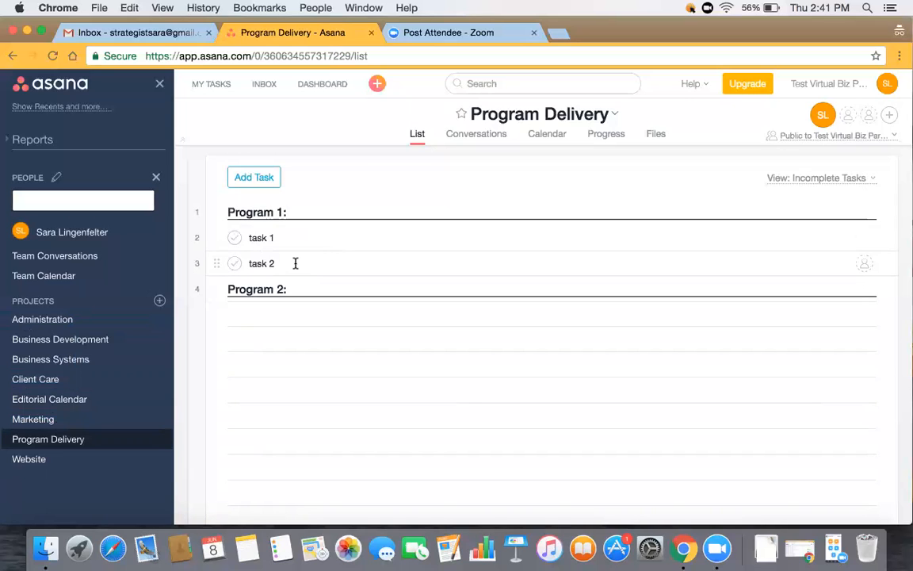
{"action": "left_click", "coordinate": [79, 255]}
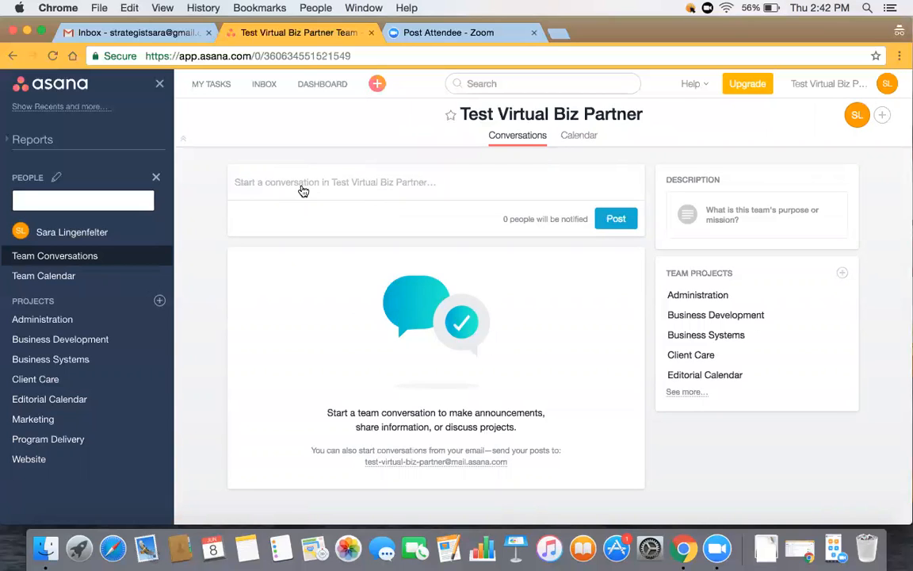
- Begin a team conversation, then switch to Administration and start a new project
{"action": "left_click", "coordinate": [303, 191]}
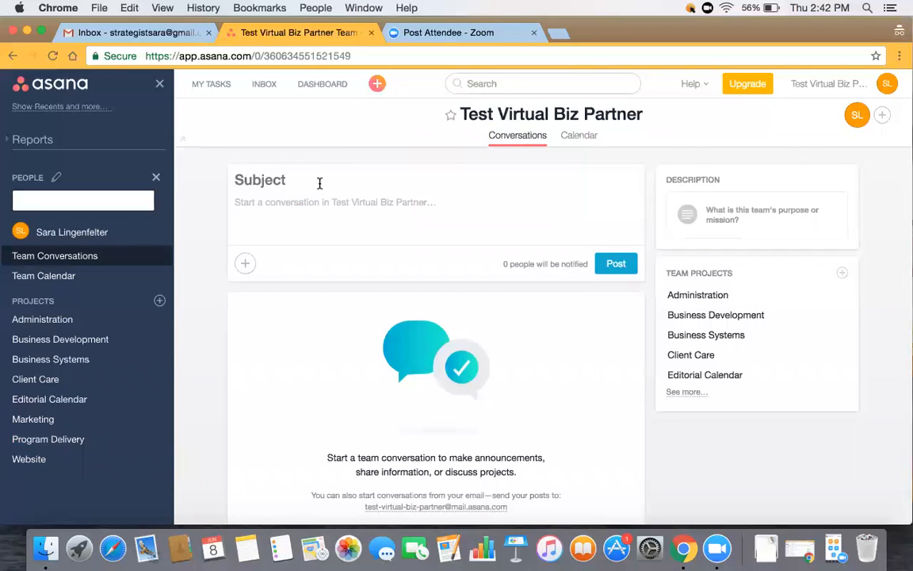
{"action": "left_click", "coordinate": [86, 318]}
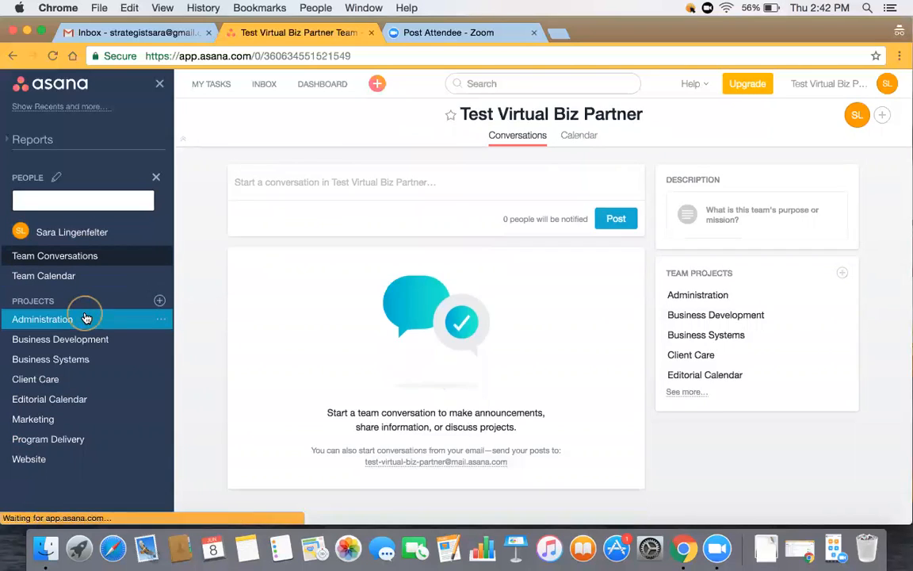
{"action": "left_click", "coordinate": [159, 301]}
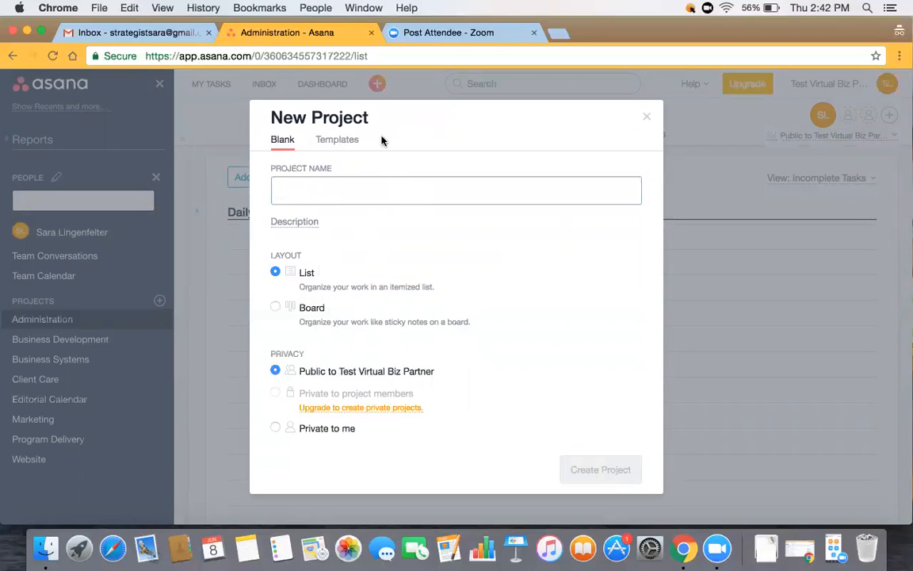
- Browse the New Project templates, then close the dialog without creating a project
{"action": "left_click", "coordinate": [347, 139]}
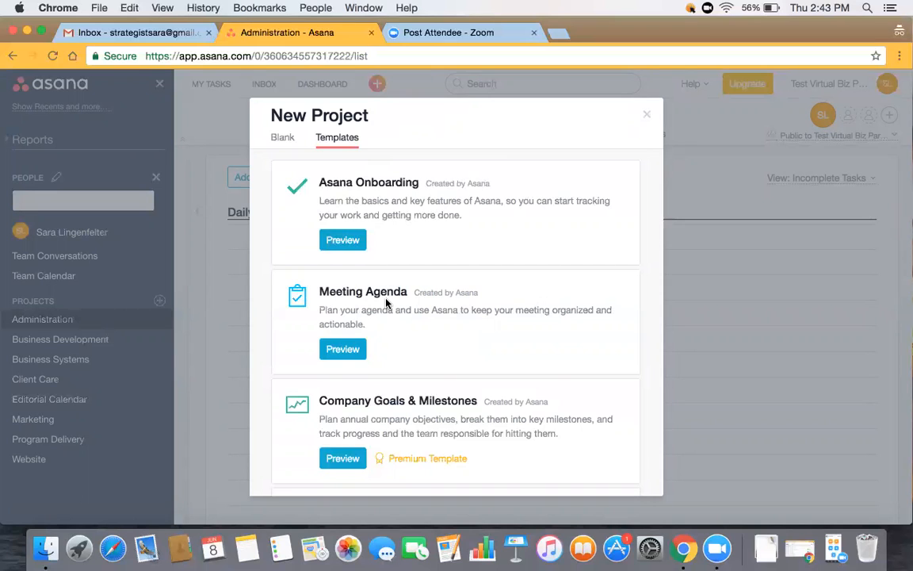
{"action": "left_click", "coordinate": [648, 116]}
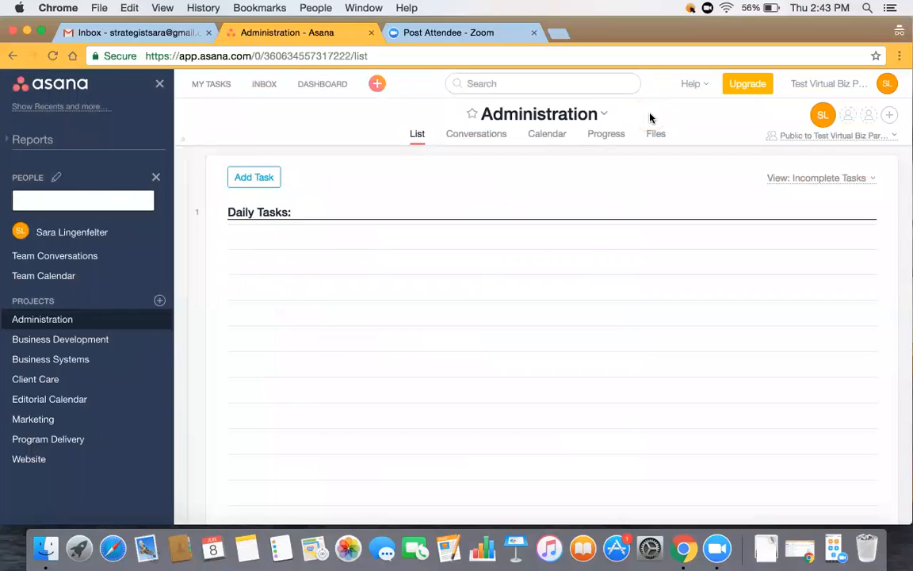
- Start creating a new workspace from the avatar menu, then cancel it
{"action": "left_click", "coordinate": [888, 84]}
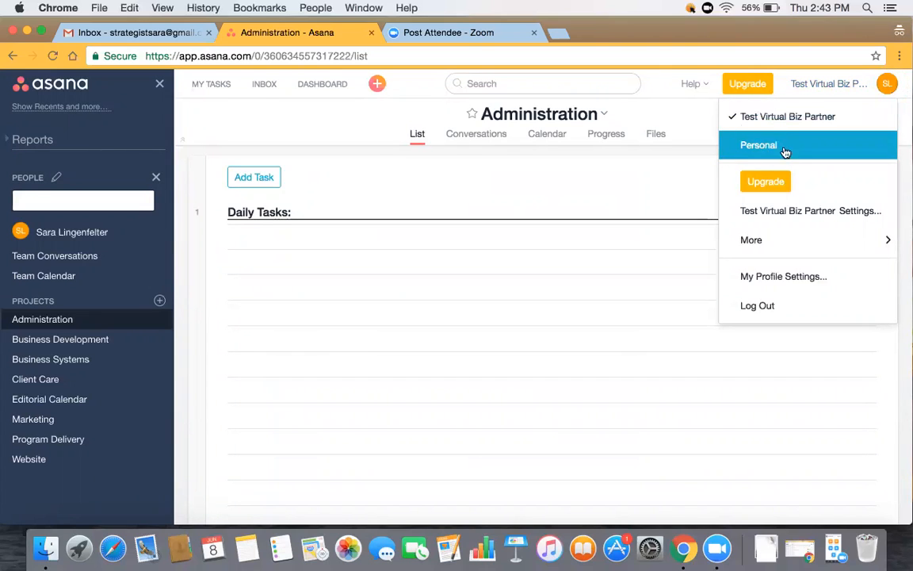
{"action": "mouse_move", "coordinate": [761, 239]}
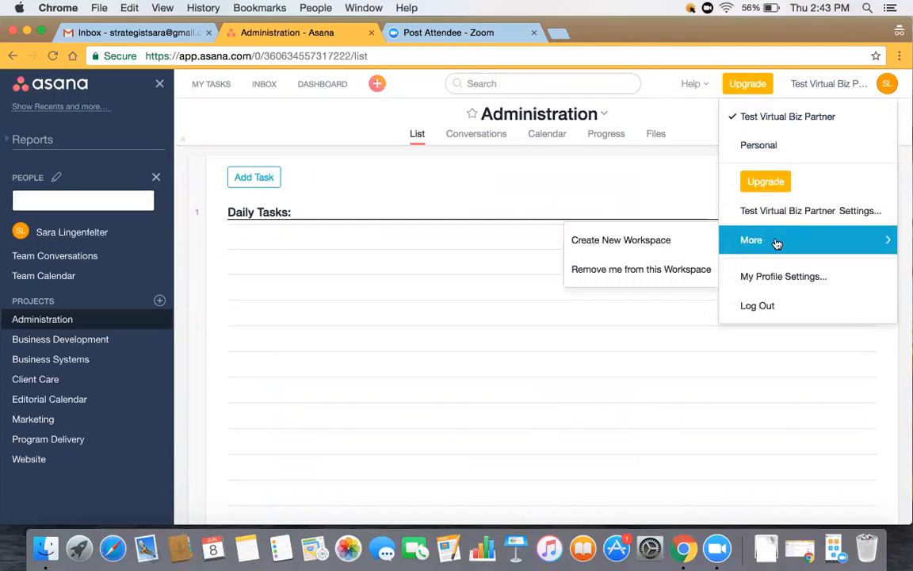
{"action": "left_click", "coordinate": [631, 251]}
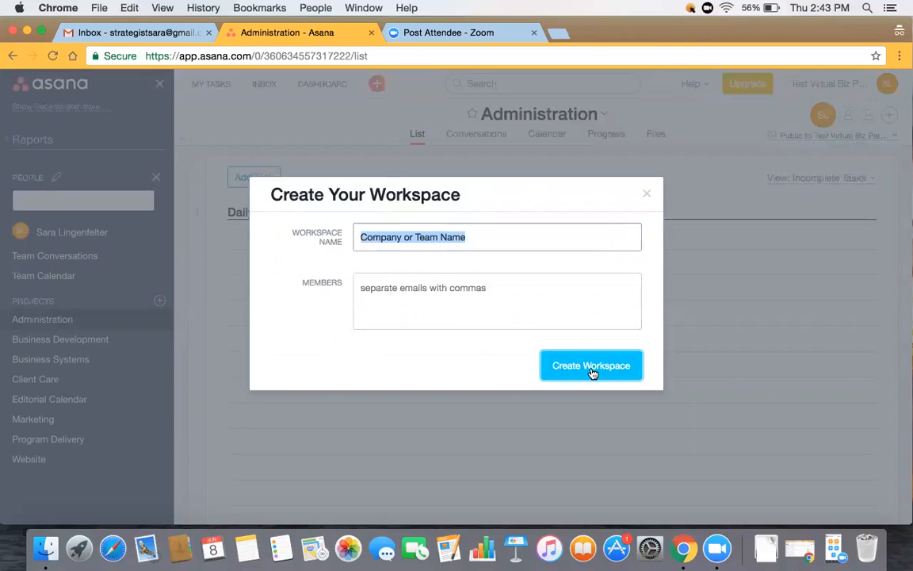
{"action": "left_click", "coordinate": [648, 195]}
- Switch to the Personal workspace from the avatar menu
{"action": "left_click", "coordinate": [887, 84]}
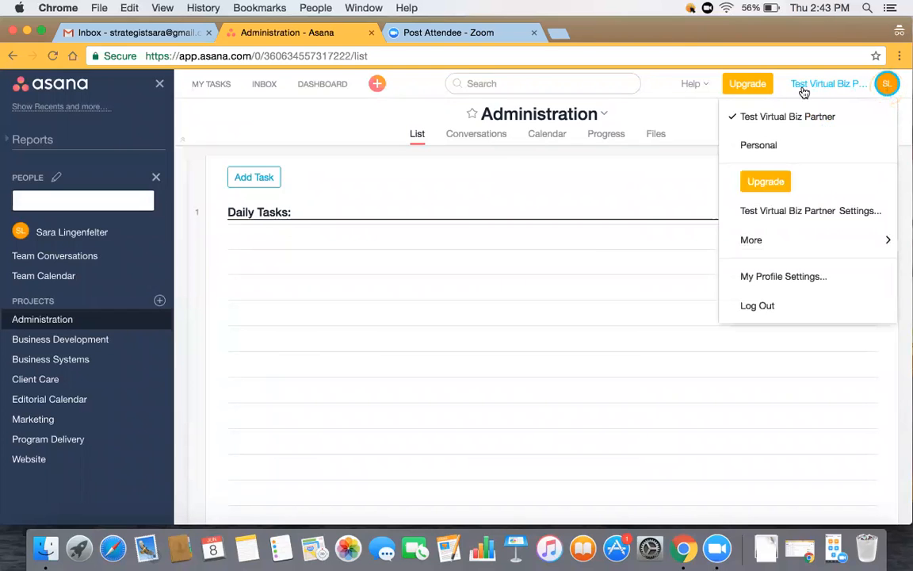
{"action": "left_click", "coordinate": [759, 146]}
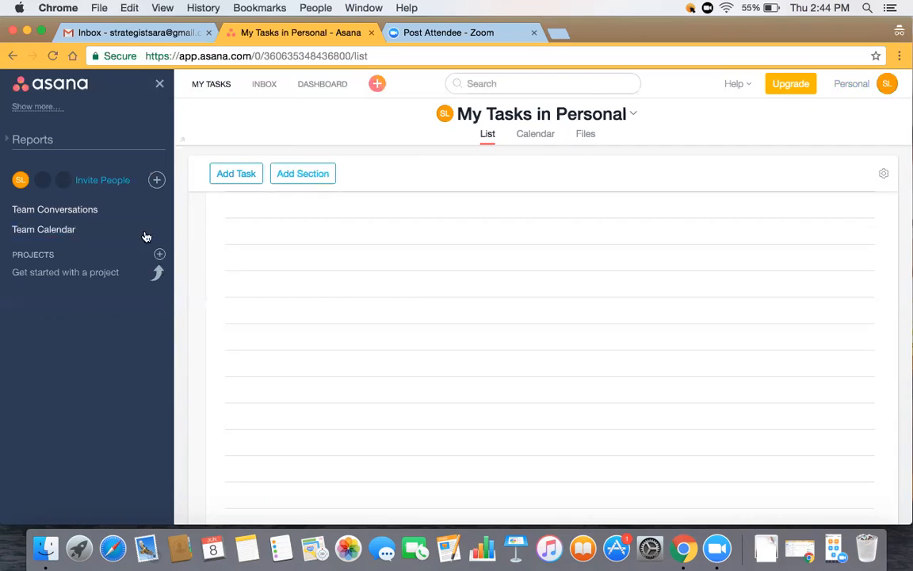
{"action": "left_click", "coordinate": [888, 84]}
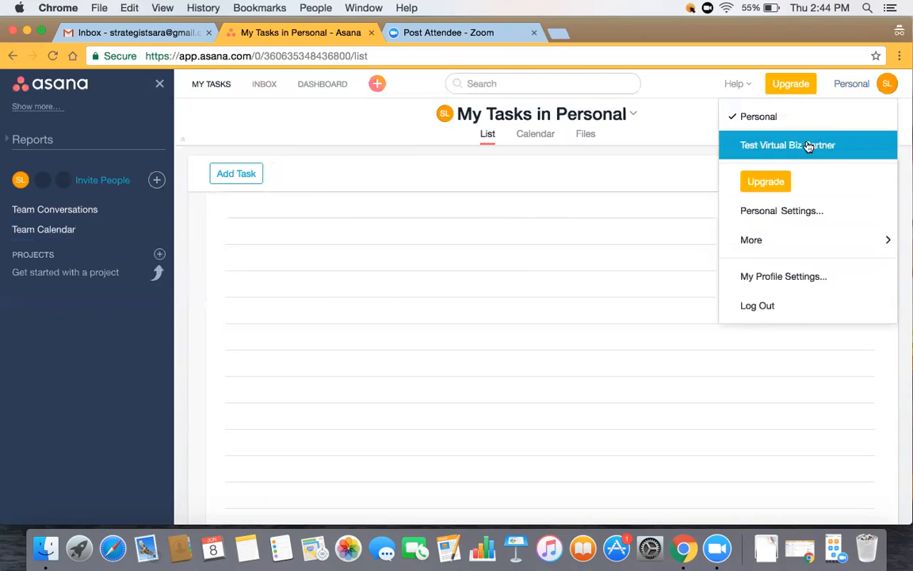
- In My Profile Settings, toggle Show task row numbers on the Display tab, leaving it enabled
{"action": "mouse_move", "coordinate": [801, 250]}
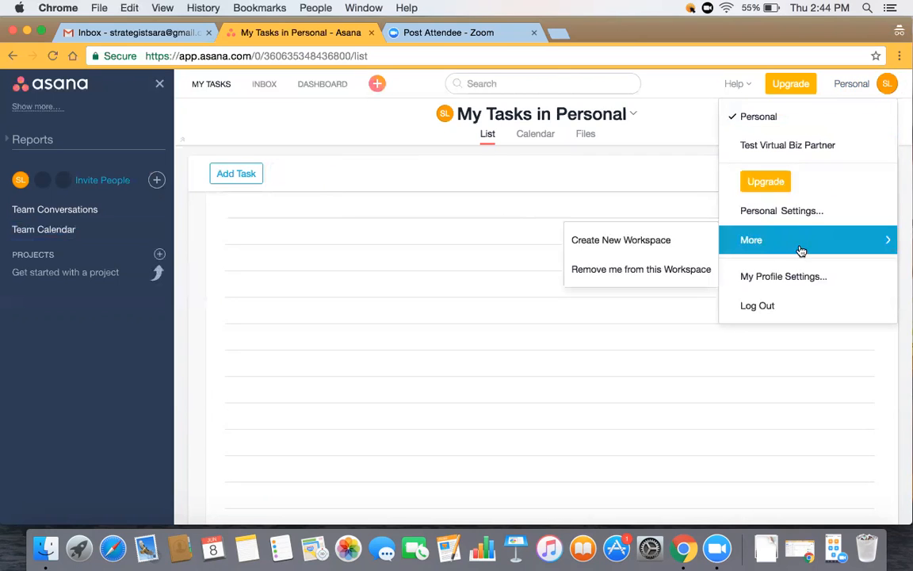
{"action": "left_click", "coordinate": [799, 275]}
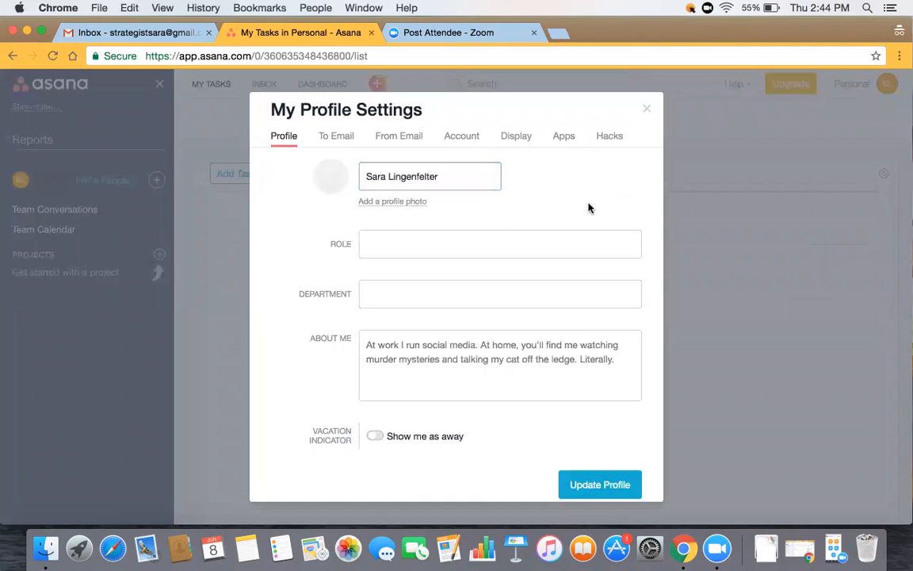
{"action": "left_click", "coordinate": [511, 138]}
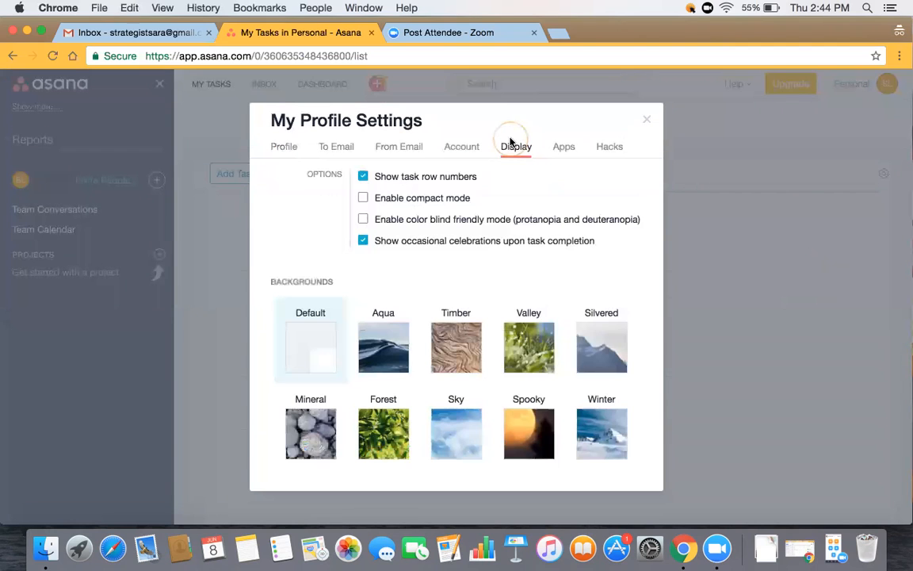
{"action": "left_click", "coordinate": [364, 177]}
{"action": "left_click", "coordinate": [362, 177]}
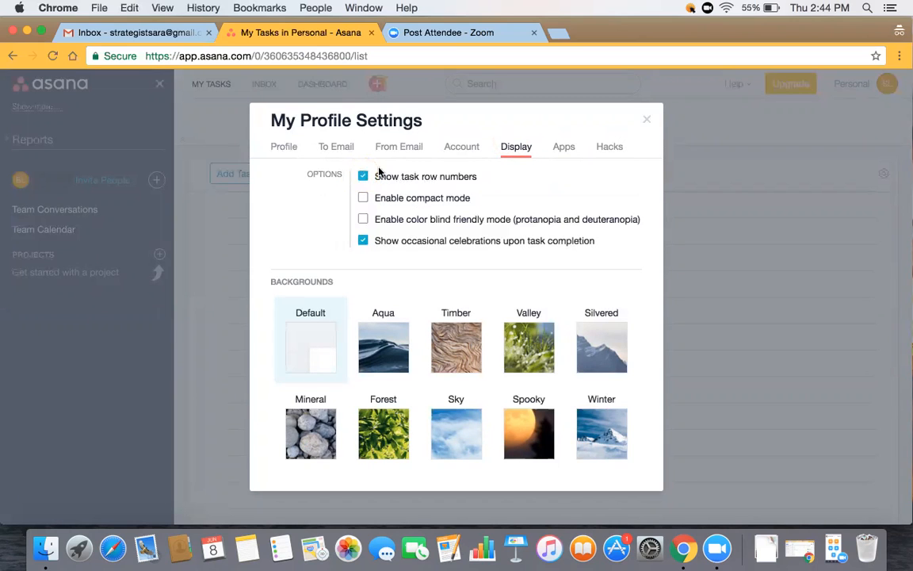
- Leave Extra Delight switched on in the Hacks tab and close the profile settings
{"action": "left_click", "coordinate": [607, 149]}
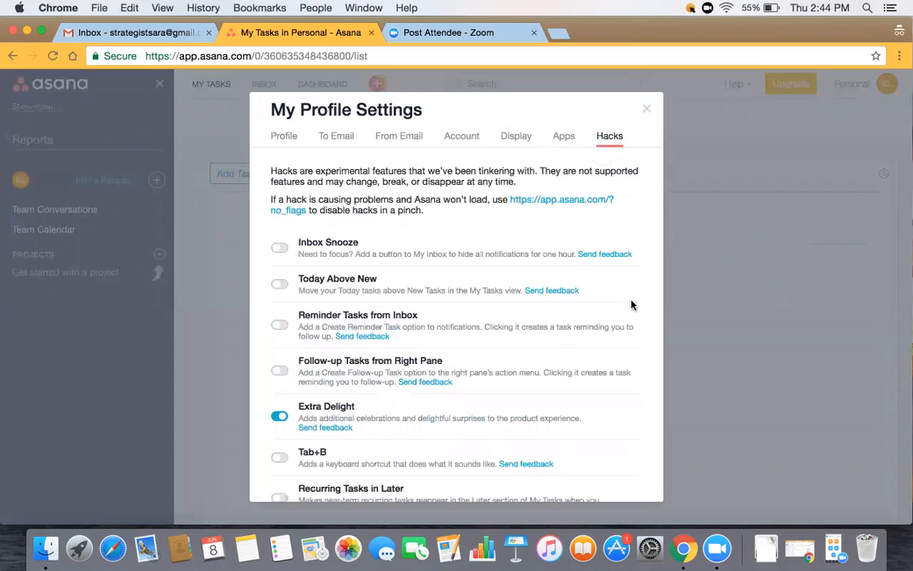
{"action": "left_click", "coordinate": [281, 419]}
{"action": "left_click", "coordinate": [281, 418]}
{"action": "left_click", "coordinate": [639, 427]}
{"action": "left_click_drag", "start_coordinate": [639, 434], "coordinate": [641, 511]}
{"action": "left_click", "coordinate": [643, 457]}
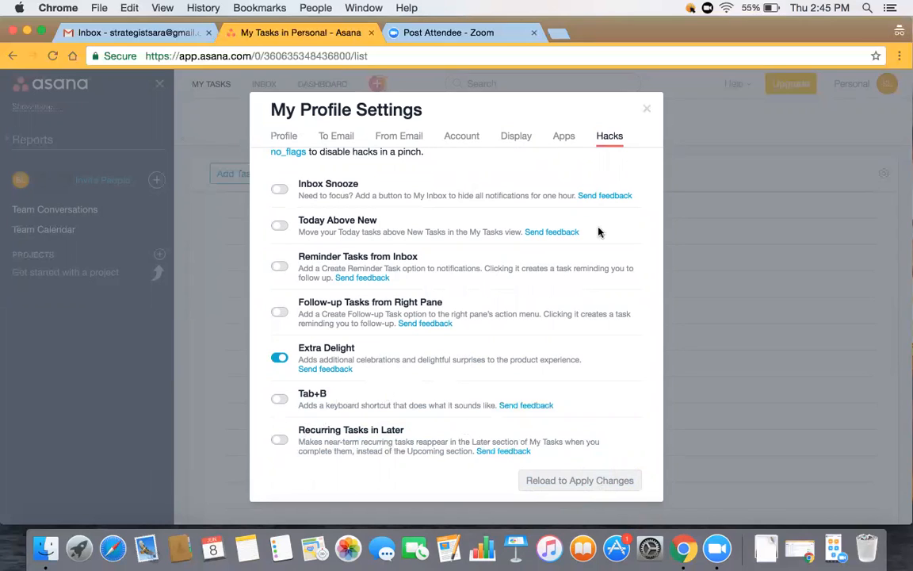
{"action": "left_click", "coordinate": [647, 111]}
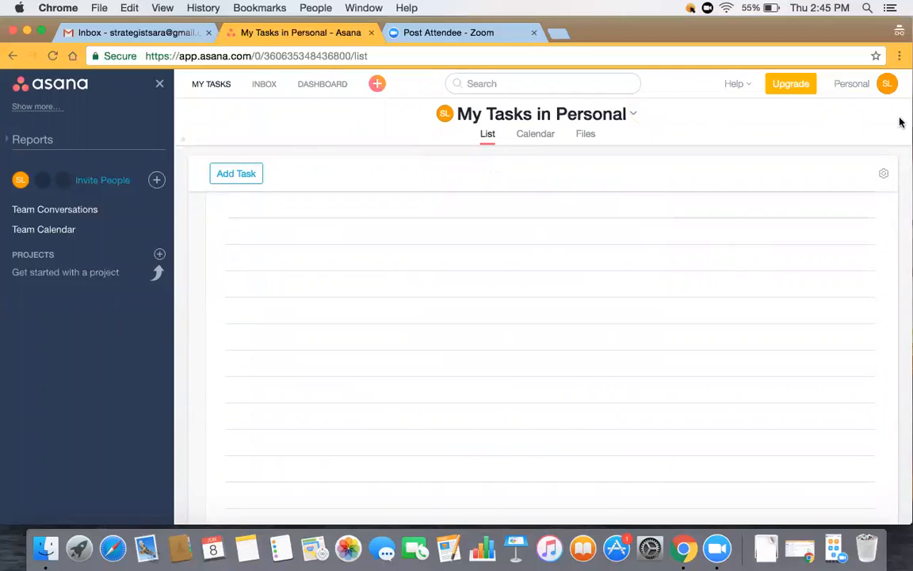
- In Test Virtual Biz Partner, open Editorial Calendar, check the resend newsletter task, then view it as a calendar
{"action": "left_click", "coordinate": [887, 85]}
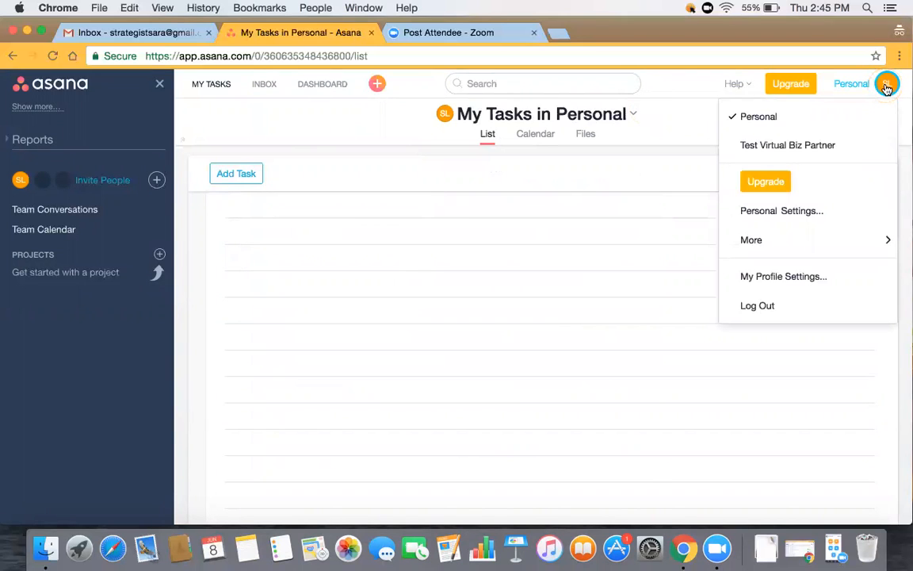
{"action": "left_click", "coordinate": [764, 147]}
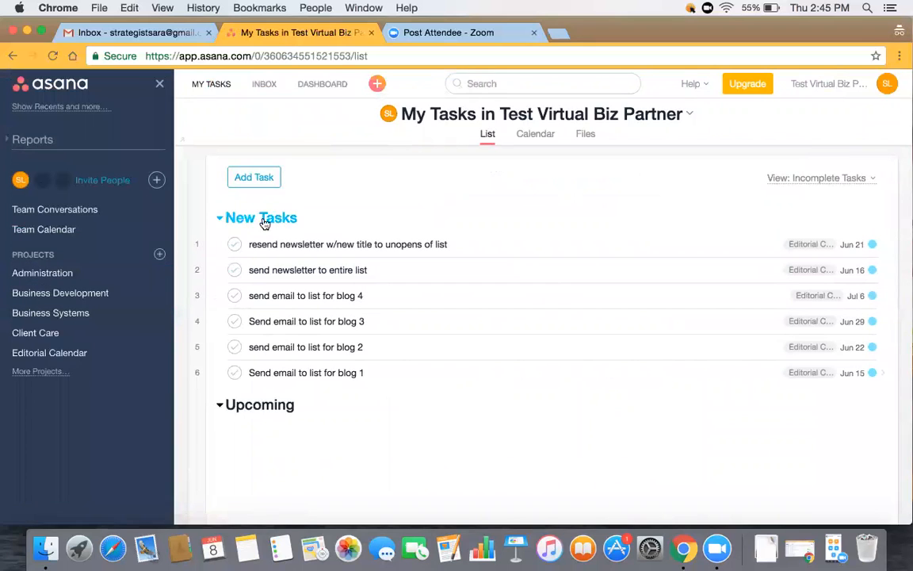
{"action": "left_click", "coordinate": [75, 354]}
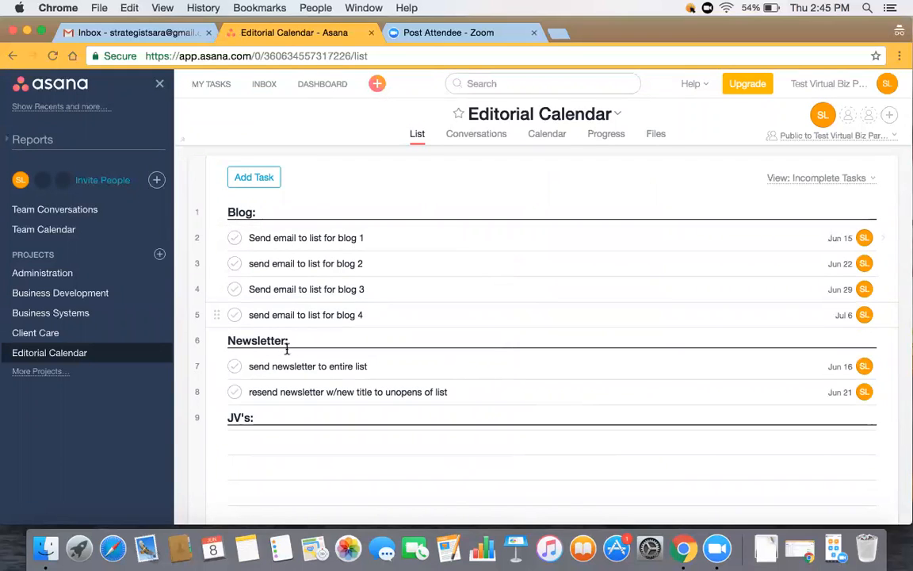
{"action": "left_click", "coordinate": [49, 357]}
{"action": "left_click", "coordinate": [298, 388]}
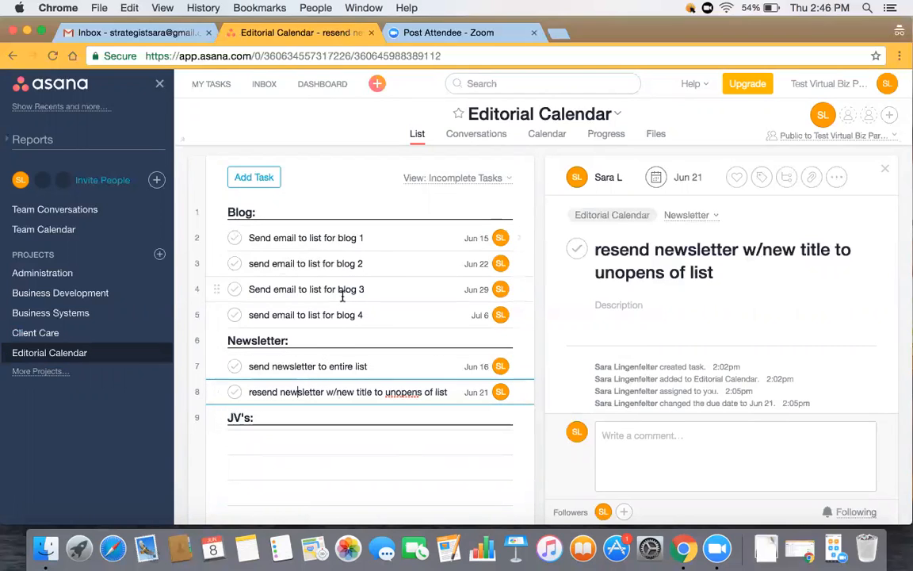
{"action": "left_click", "coordinate": [544, 134]}
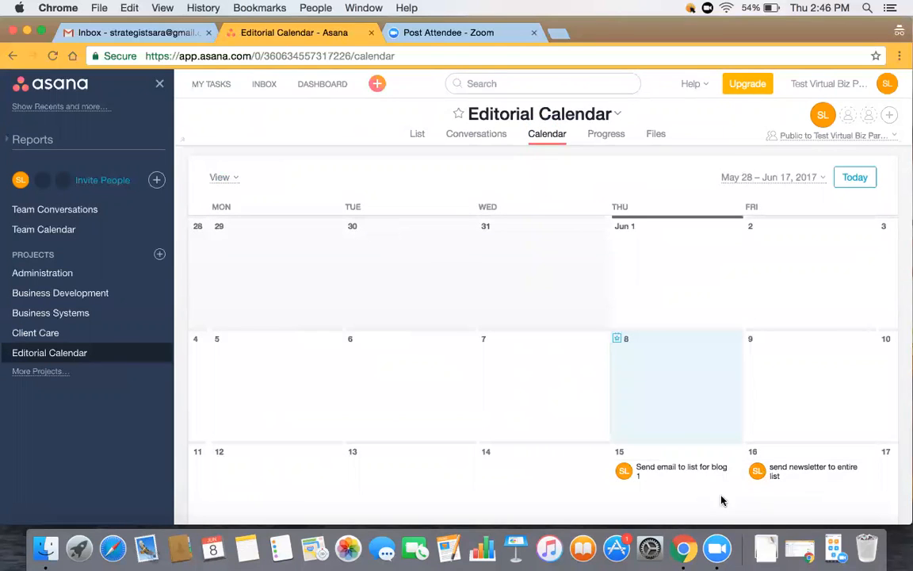
{"action": "left_click", "coordinate": [817, 179]}
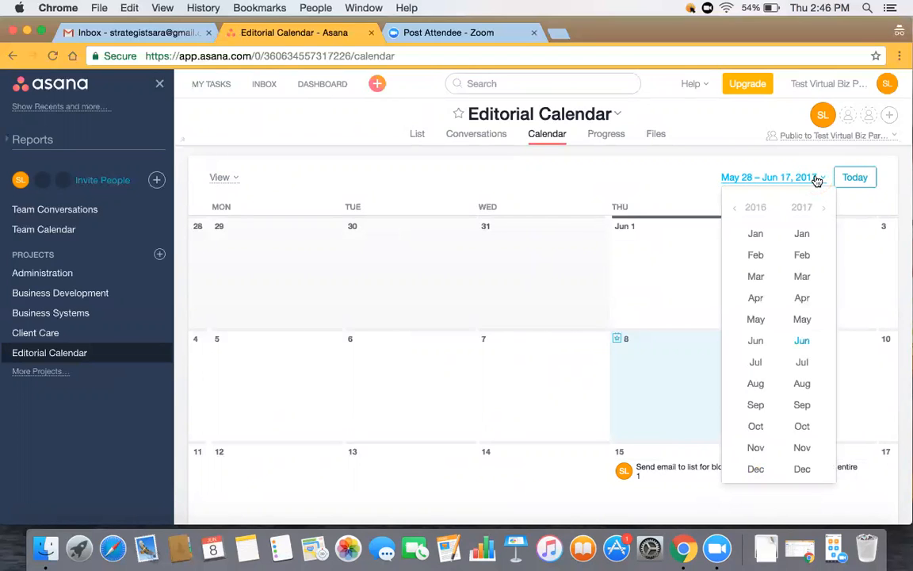
{"action": "left_click", "coordinate": [809, 338]}
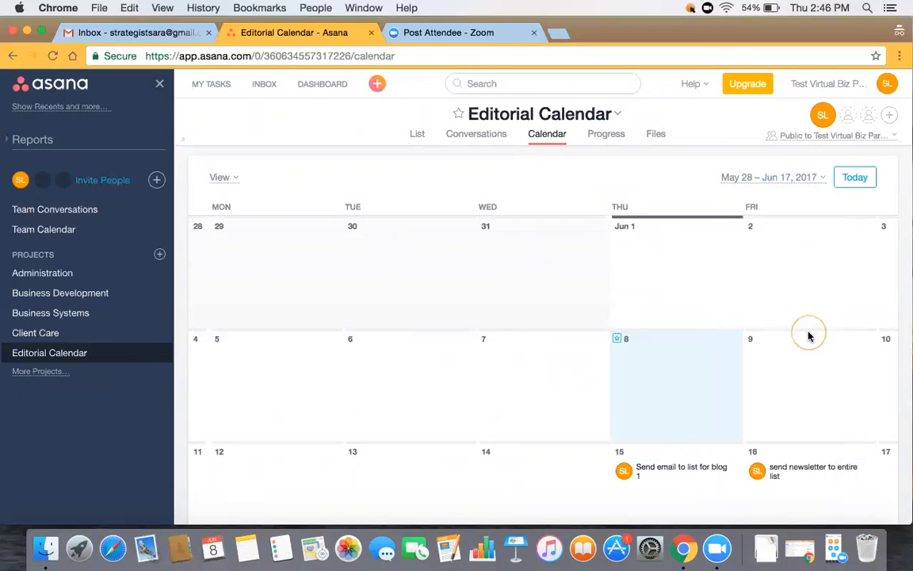
{"action": "left_click", "coordinate": [815, 180]}
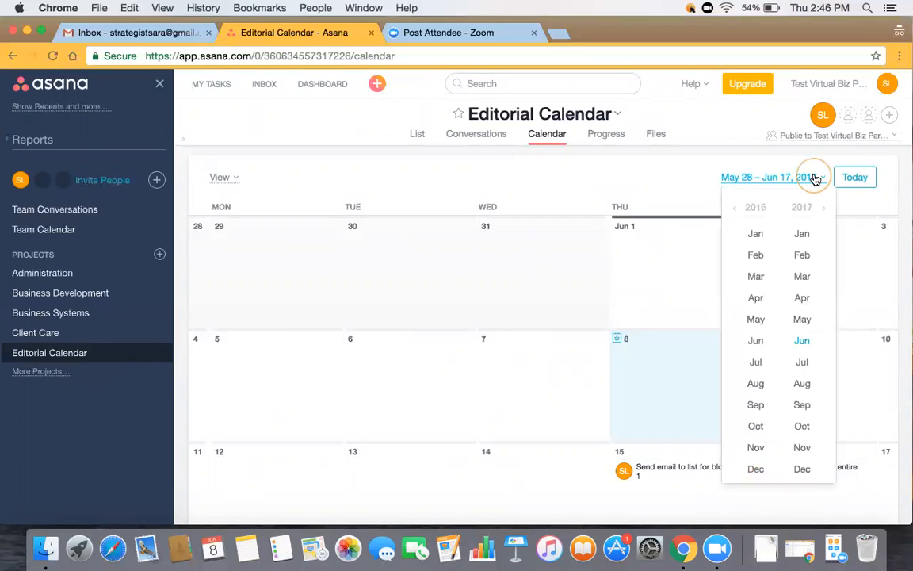
{"action": "left_click", "coordinate": [804, 363]}
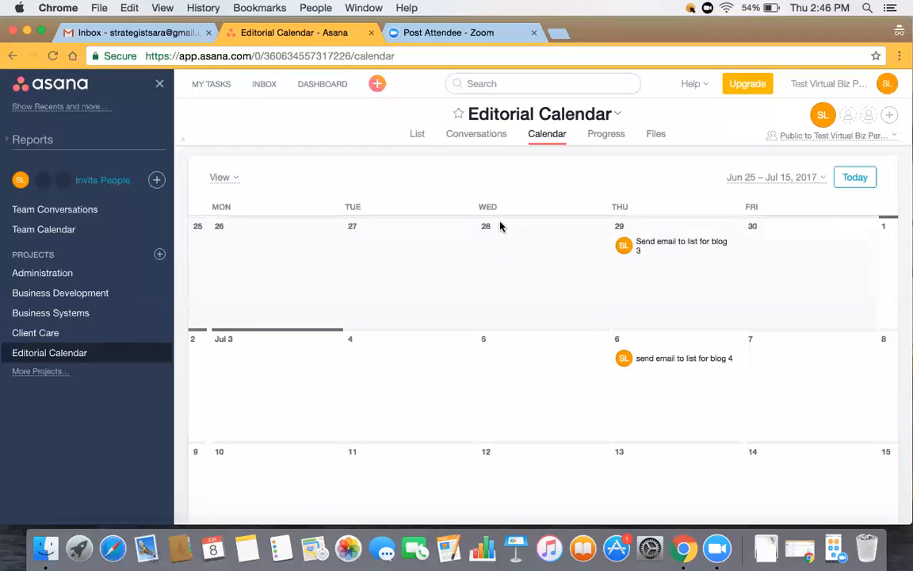
{"action": "left_click", "coordinate": [418, 134]}
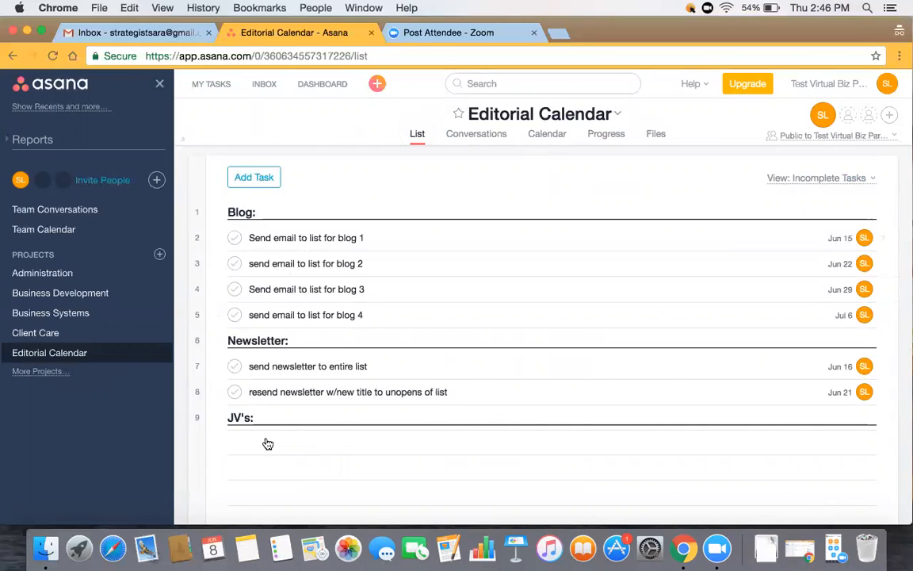
{"action": "left_click", "coordinate": [552, 136]}
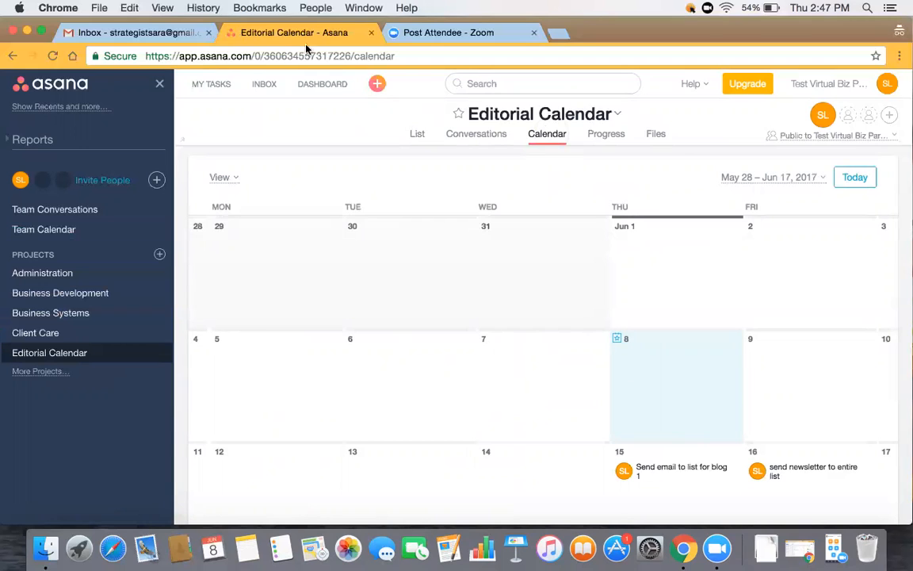
- In List view, add a task below blog 4 named 'Send email to list for blog 5'
{"action": "left_click", "coordinate": [418, 136]}
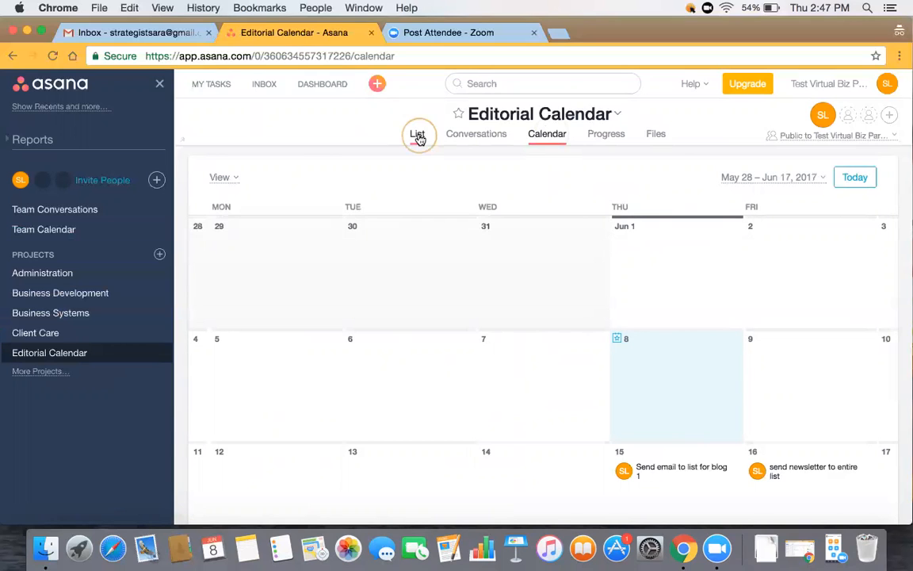
{"action": "left_click", "coordinate": [322, 237]}
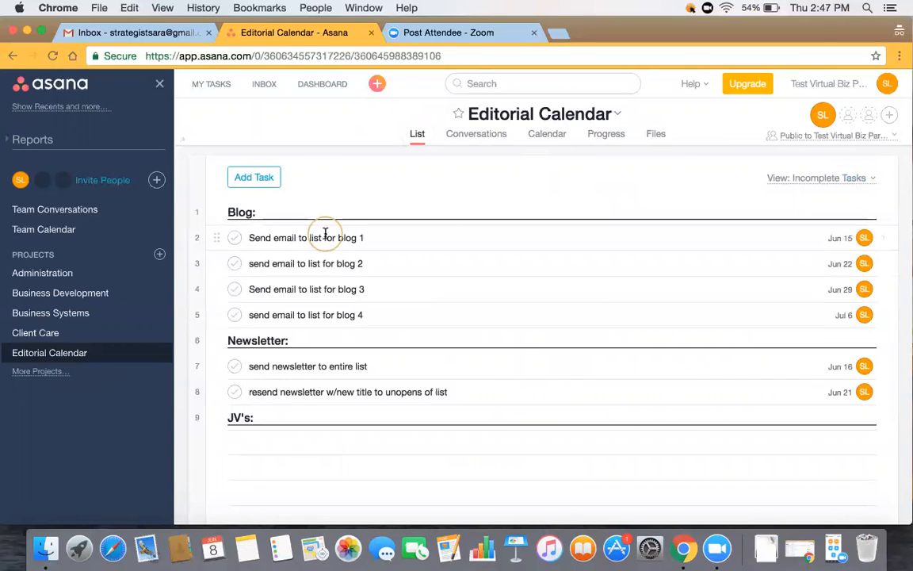
{"action": "left_click", "coordinate": [386, 314]}
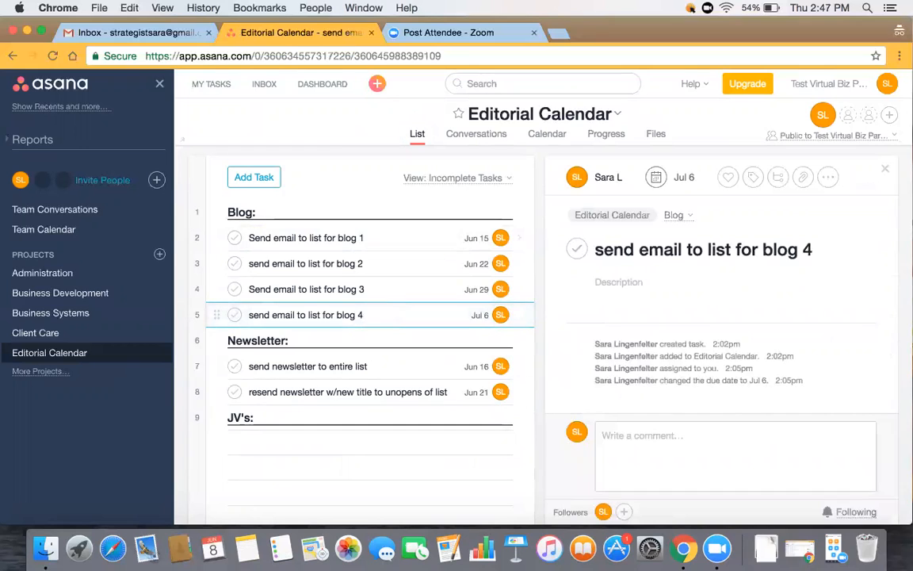
{"action": "key", "text": "Return"}
{"action": "type", "text": "Sned"}
{"action": "key", "text": "BackSpace"}
{"action": "key", "text": "BackSpace"}
{"action": "key", "text": "BackSpace"}
{"action": "type", "text": "end email to lis t"}
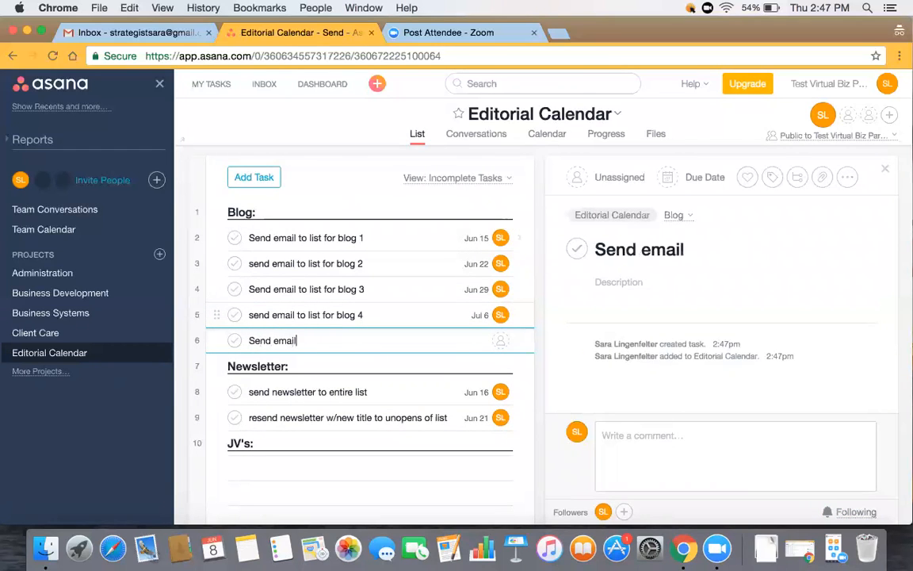
{"action": "key", "text": "BackSpace"}
{"action": "key", "text": "BackSpace"}
{"action": "type", "text": "t blog"}
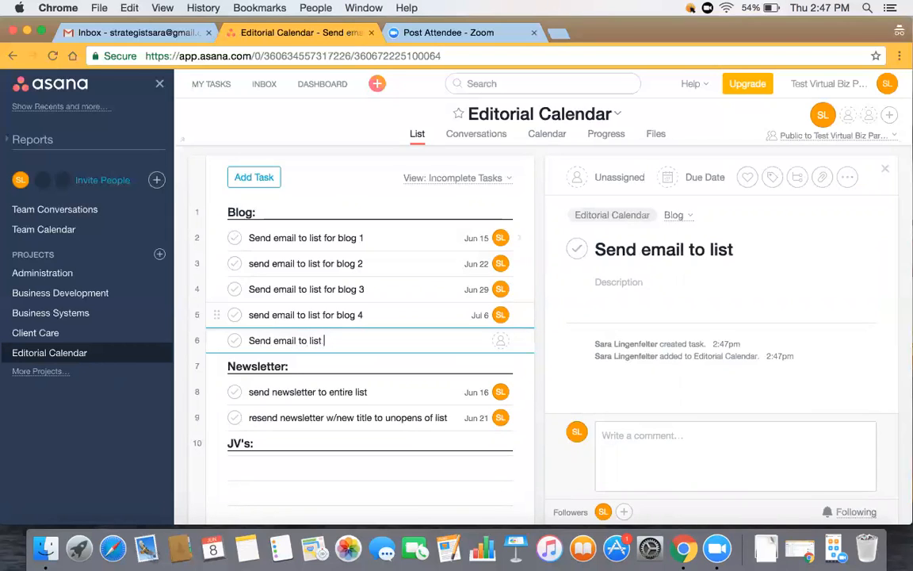
{"action": "key", "text": "BackSpace"}
{"action": "key", "text": "BackSpace"}
{"action": "key", "text": "BackSpace"}
{"action": "key", "text": "BackSpace"}
{"action": "type", "text": "for blog"}
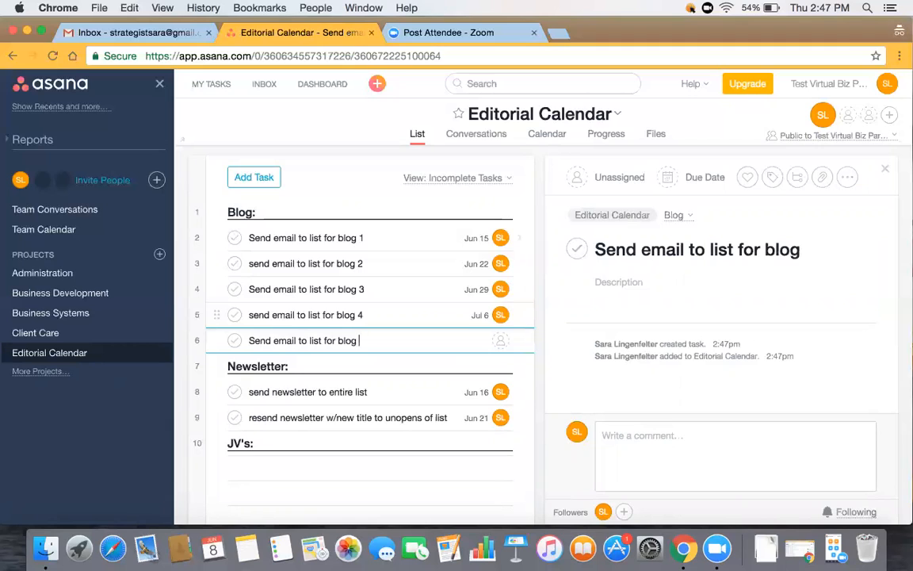
{"action": "type", "text": " 5"}
- Assign the blog 5 task to yourself and set its due date to Jul 6, 2017
{"action": "left_click", "coordinate": [596, 177]}
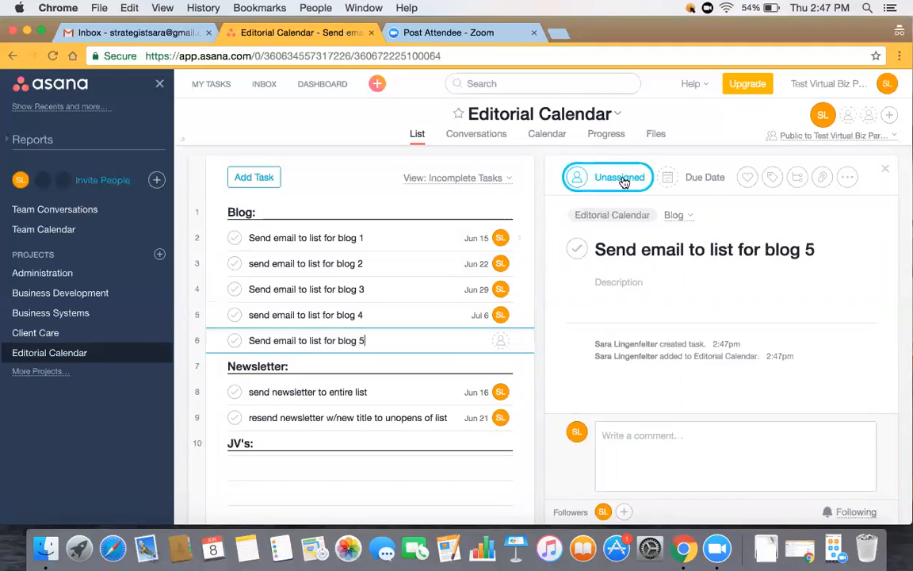
{"action": "left_click", "coordinate": [639, 208]}
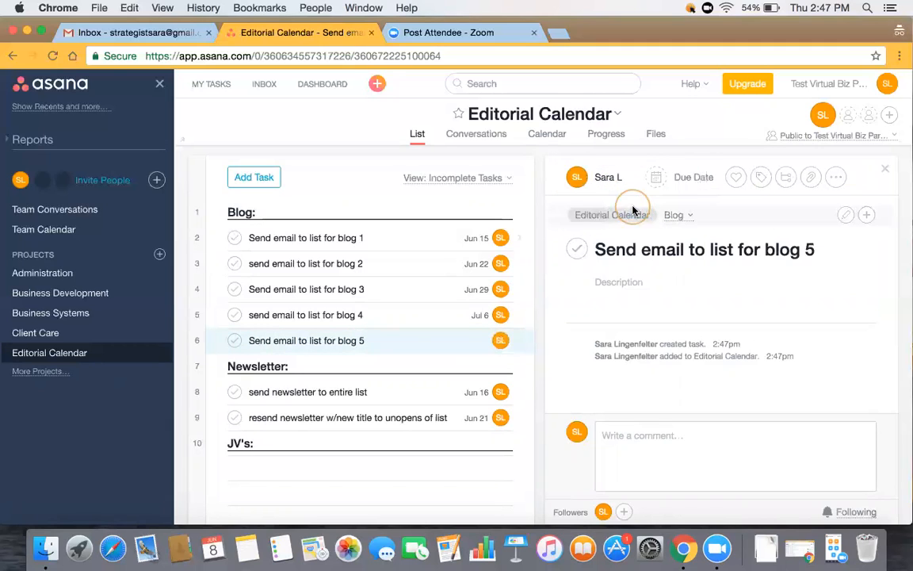
{"action": "left_click", "coordinate": [692, 178]}
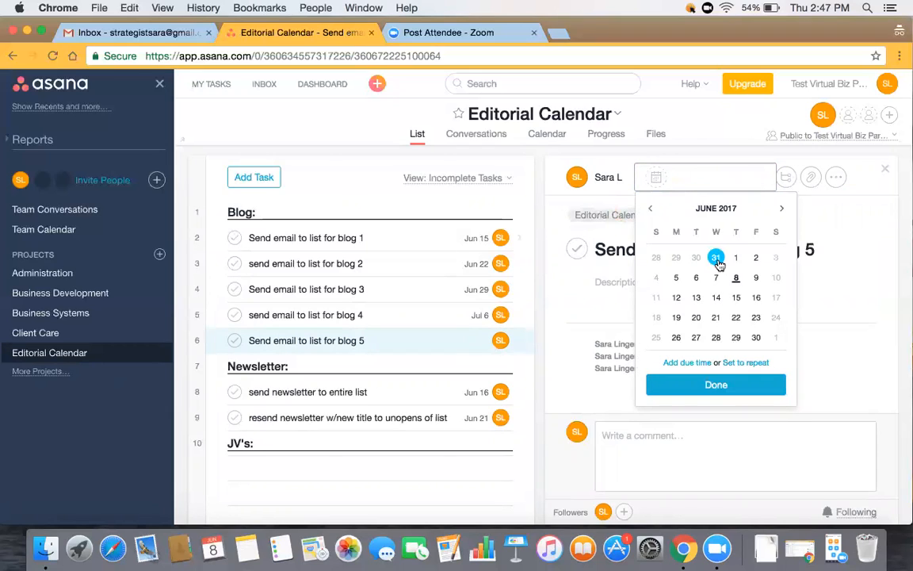
{"action": "left_click", "coordinate": [782, 208]}
{"action": "left_click", "coordinate": [736, 278]}
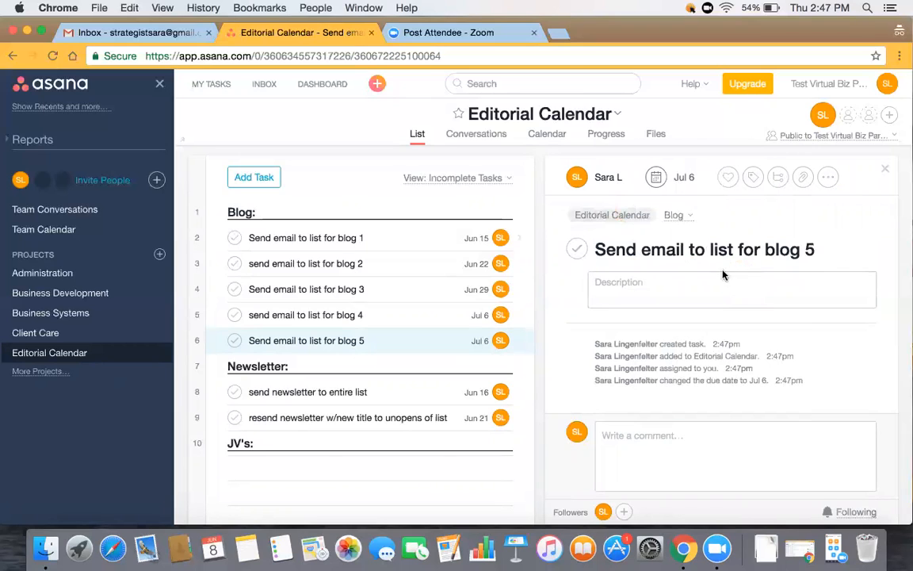
{"action": "left_click", "coordinate": [779, 178]}
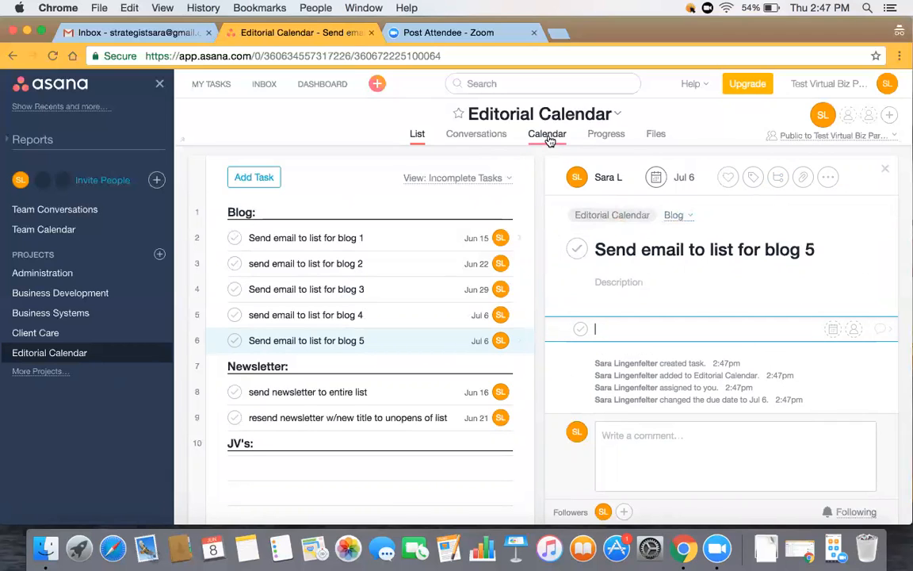
{"action": "left_click", "coordinate": [334, 238]}
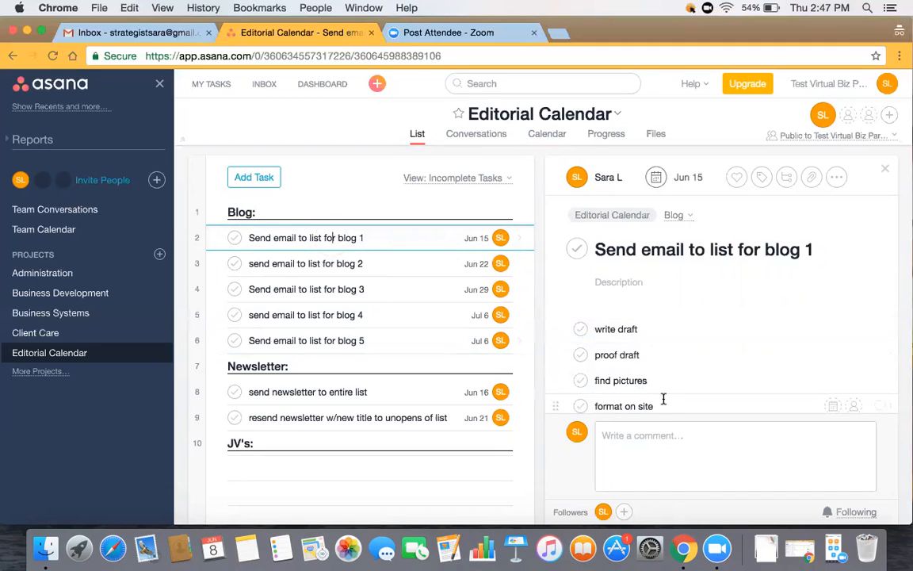
{"action": "left_click", "coordinate": [889, 332]}
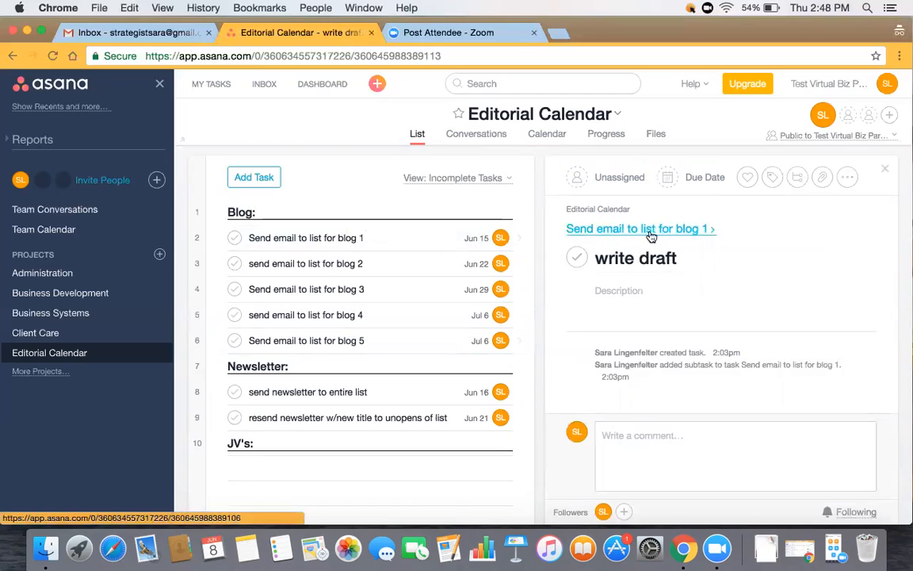
{"action": "left_click", "coordinate": [606, 230]}
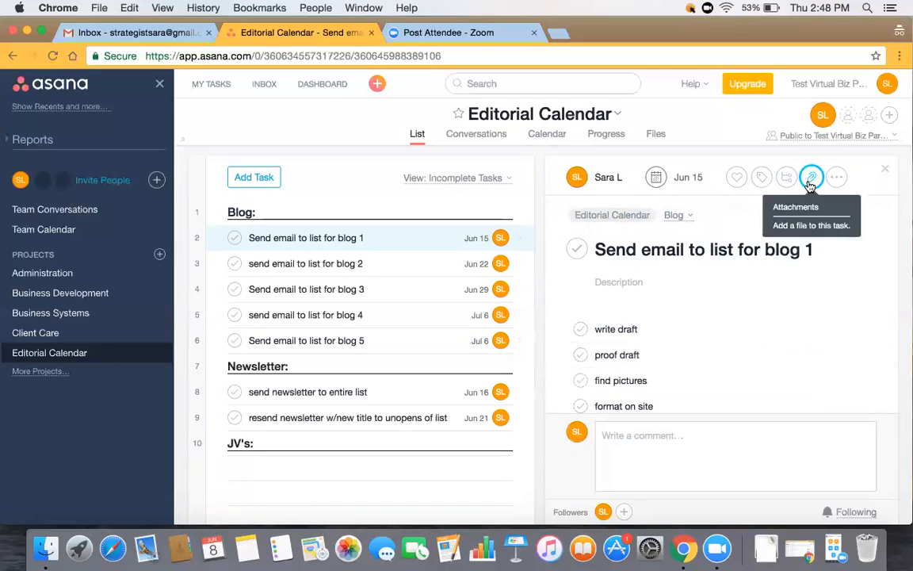
{"action": "left_click", "coordinate": [838, 177]}
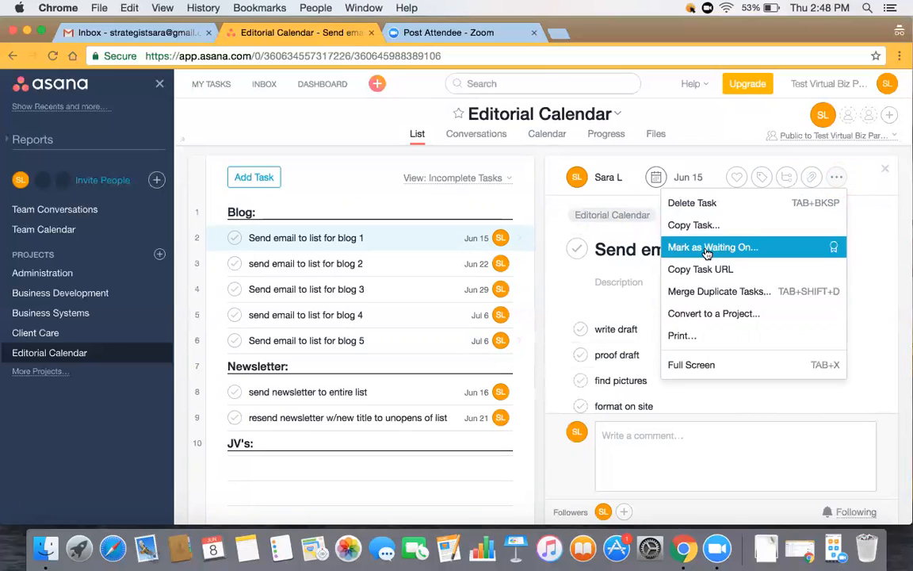
{"action": "left_click", "coordinate": [865, 242]}
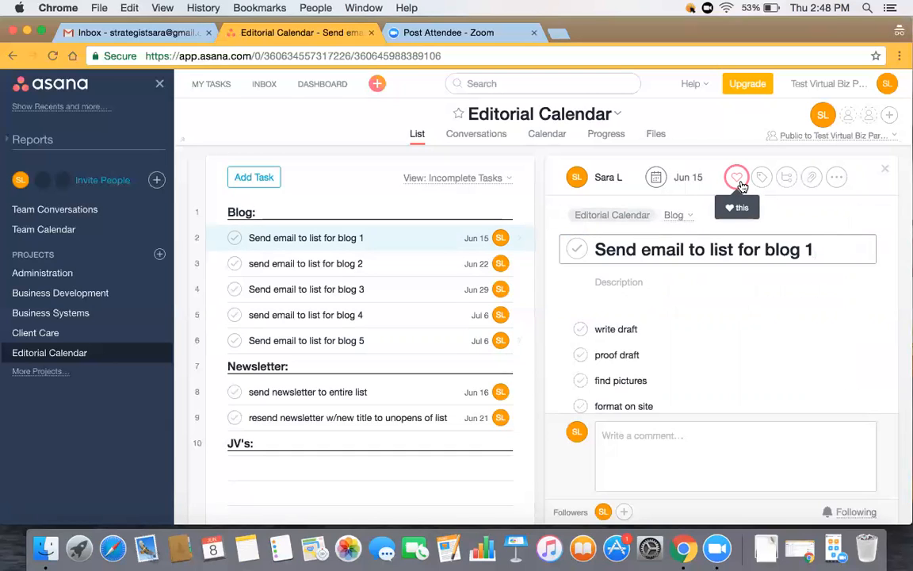
{"action": "left_click", "coordinate": [659, 439]}
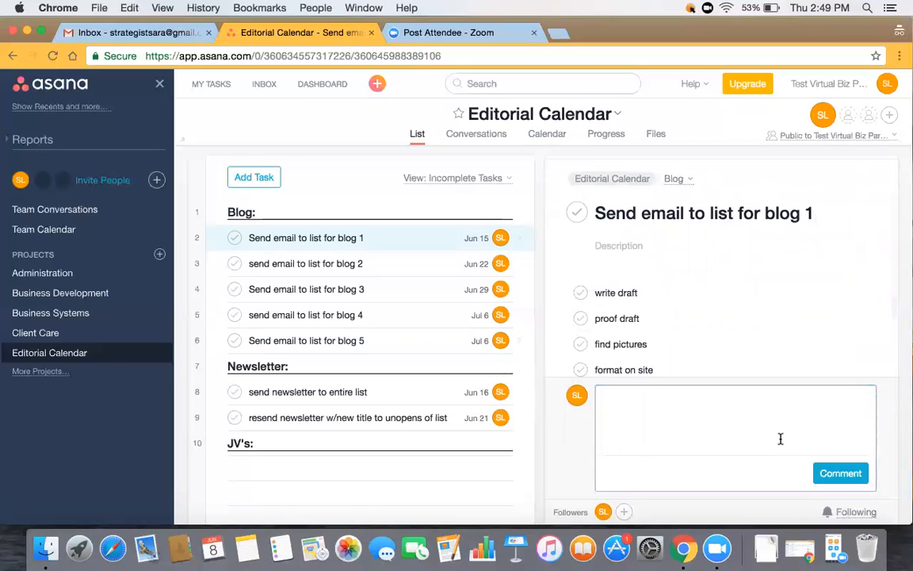
{"action": "left_click", "coordinate": [734, 198]}
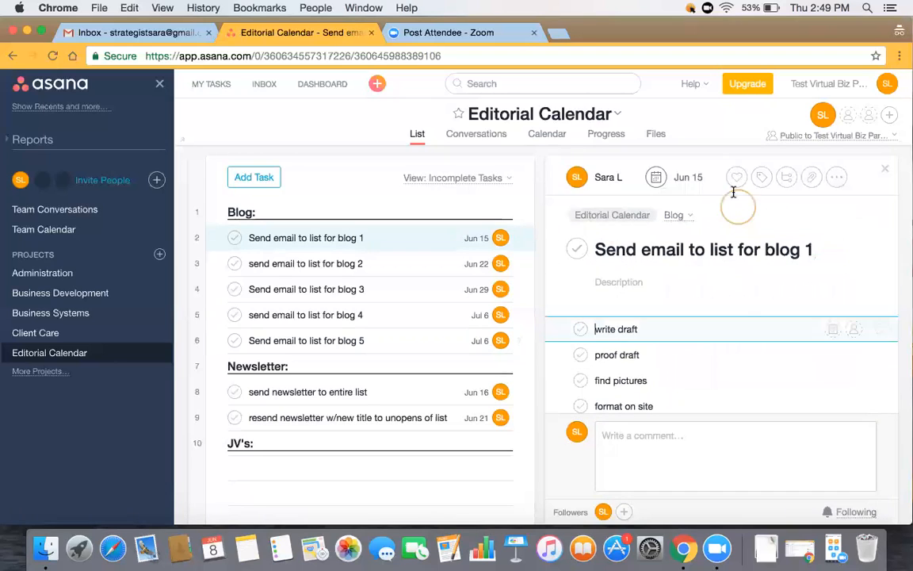
- Show the project calendar for July 2017, inspect the blog 4 task, then return to List view
{"action": "left_click", "coordinate": [550, 136]}
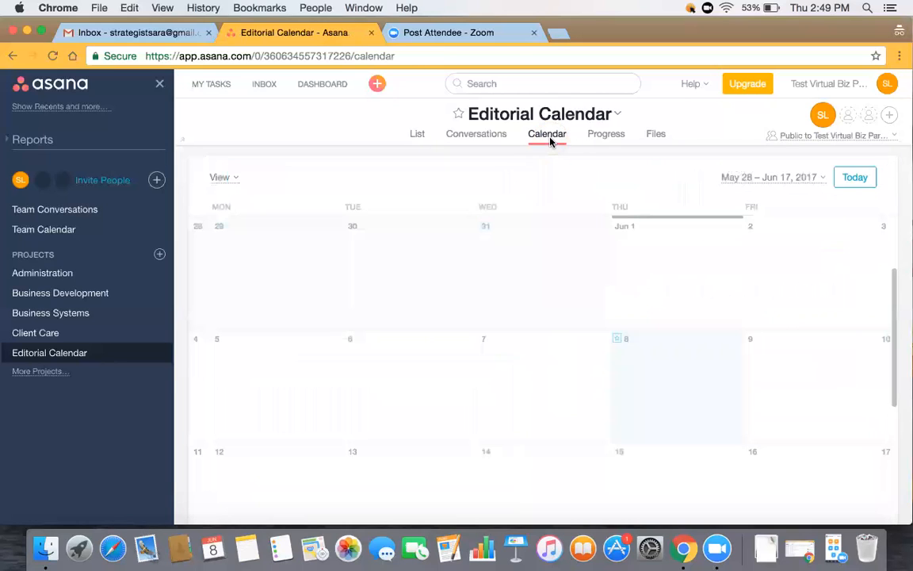
{"action": "left_click", "coordinate": [821, 178]}
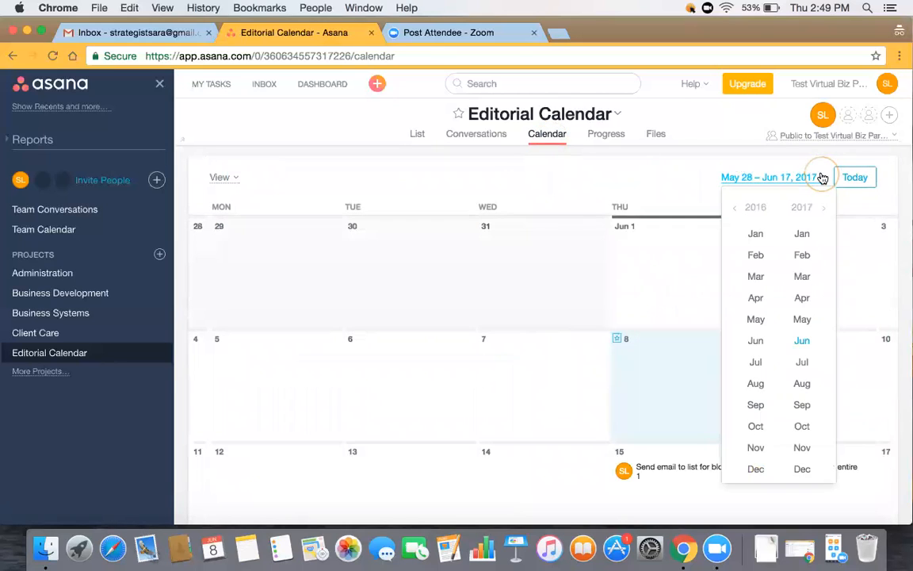
{"action": "left_click", "coordinate": [803, 364]}
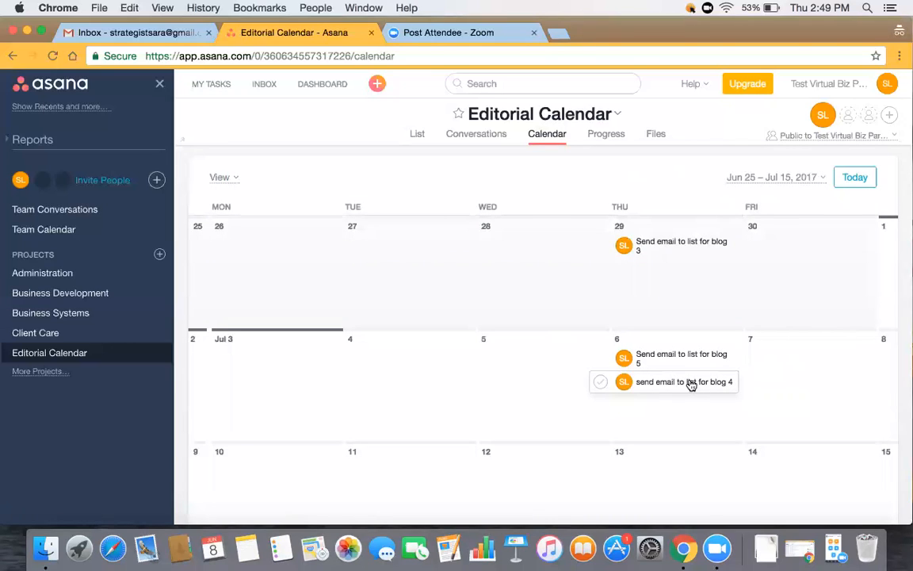
{"action": "left_click", "coordinate": [666, 385]}
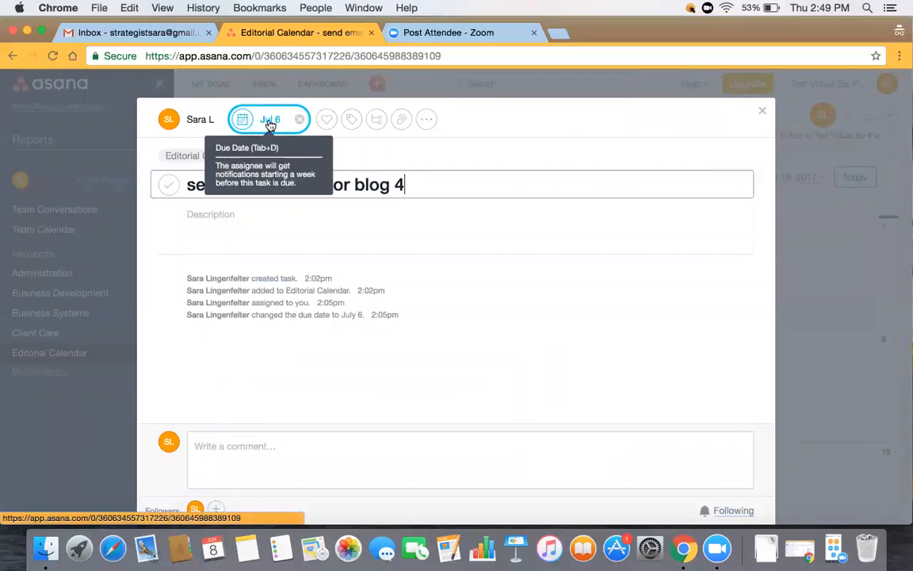
{"action": "left_click", "coordinate": [762, 111]}
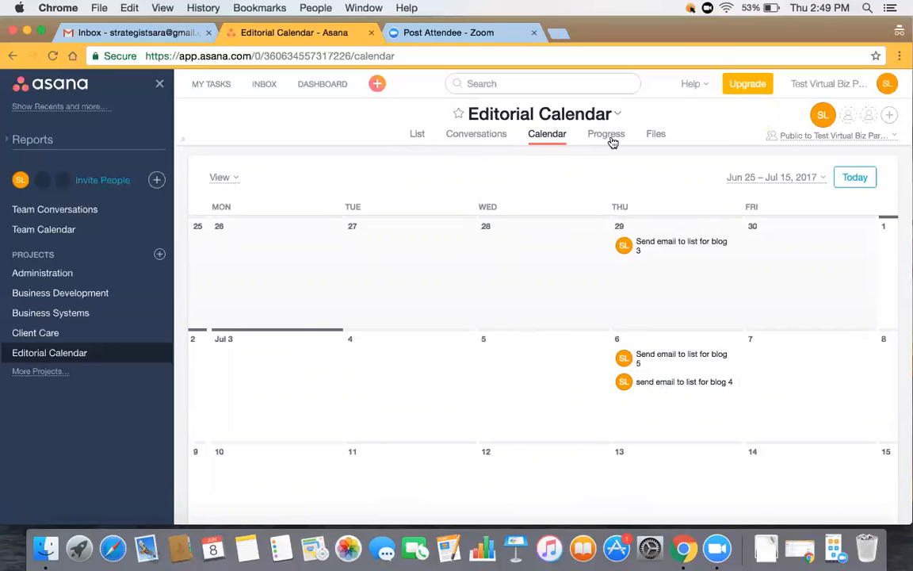
{"action": "left_click", "coordinate": [416, 135]}
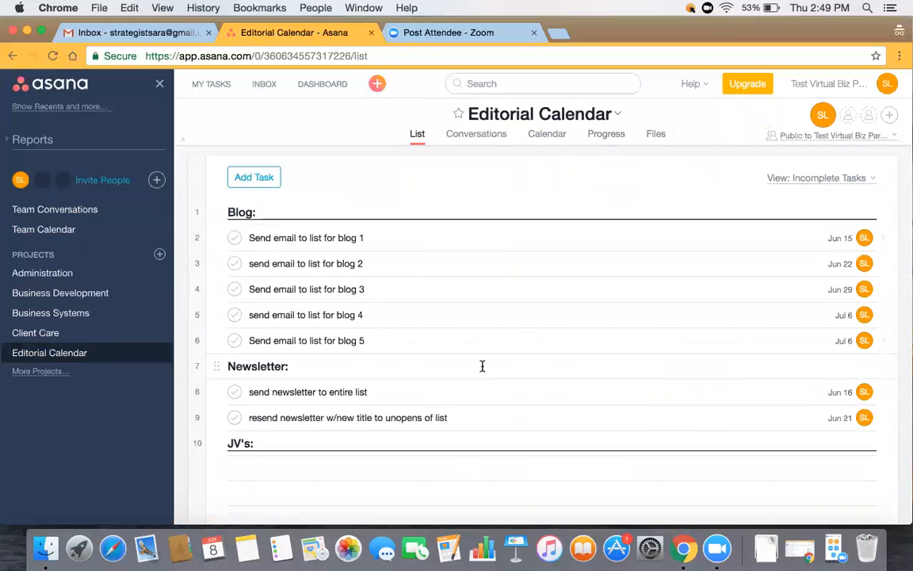
- Set the newsletter task's Jun 16 due date to repeat 7 days after completion, with no due time
{"action": "left_click", "coordinate": [381, 389]}
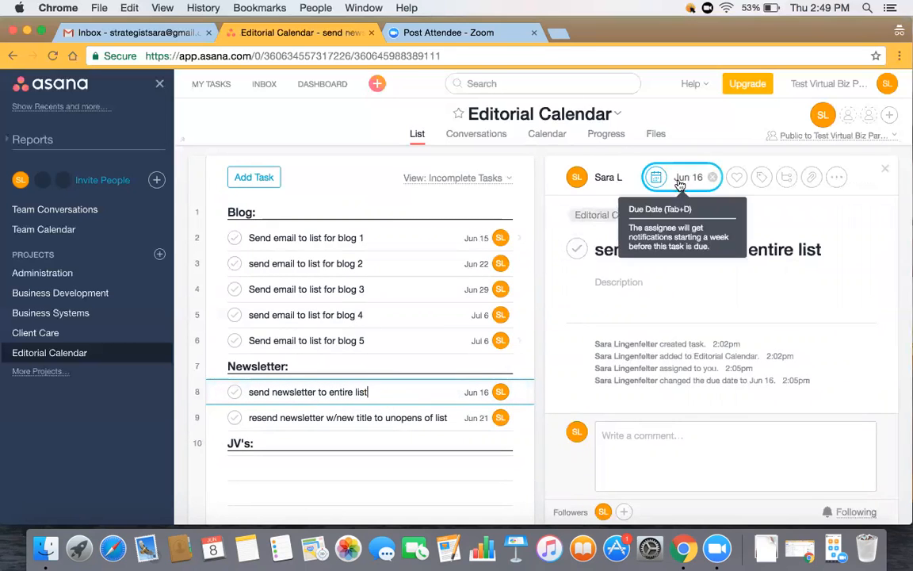
{"action": "left_click", "coordinate": [682, 178]}
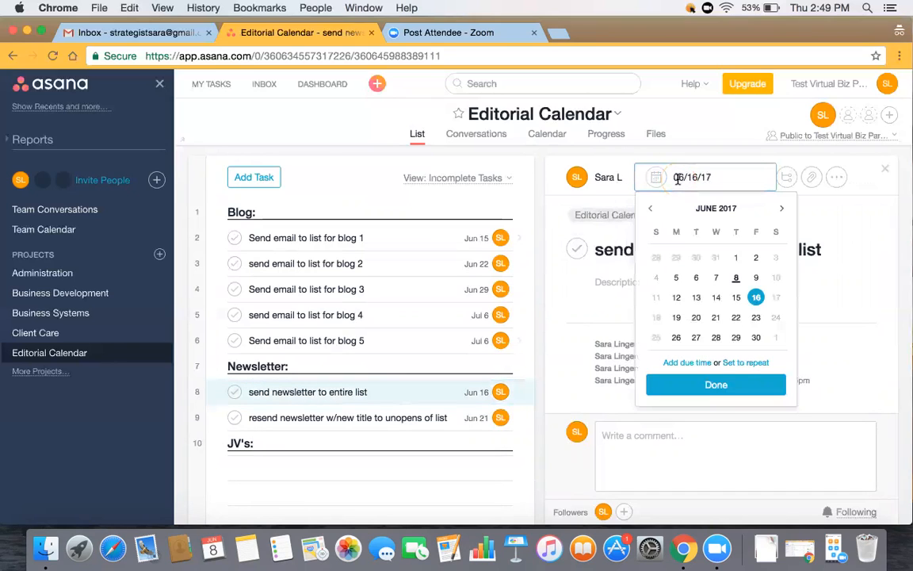
{"action": "left_click", "coordinate": [745, 365]}
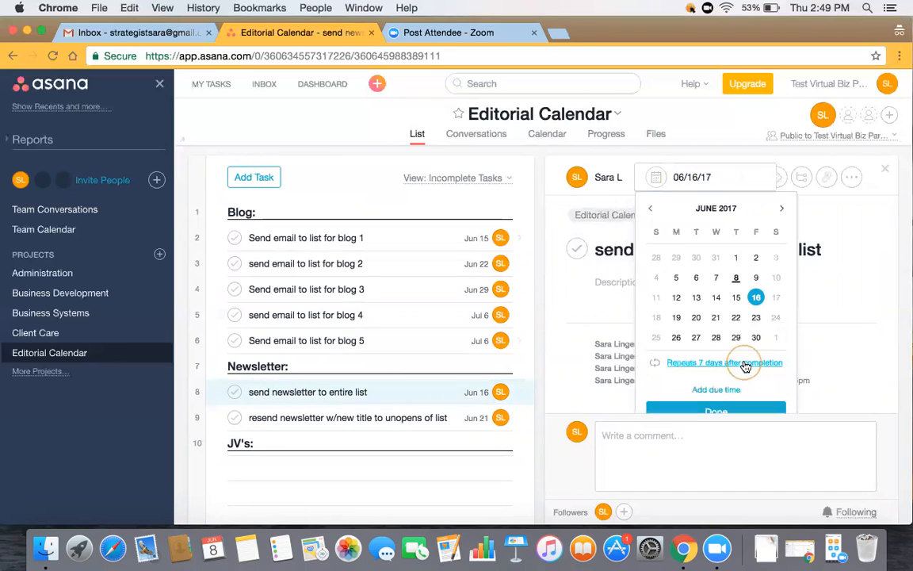
{"action": "left_click", "coordinate": [671, 361]}
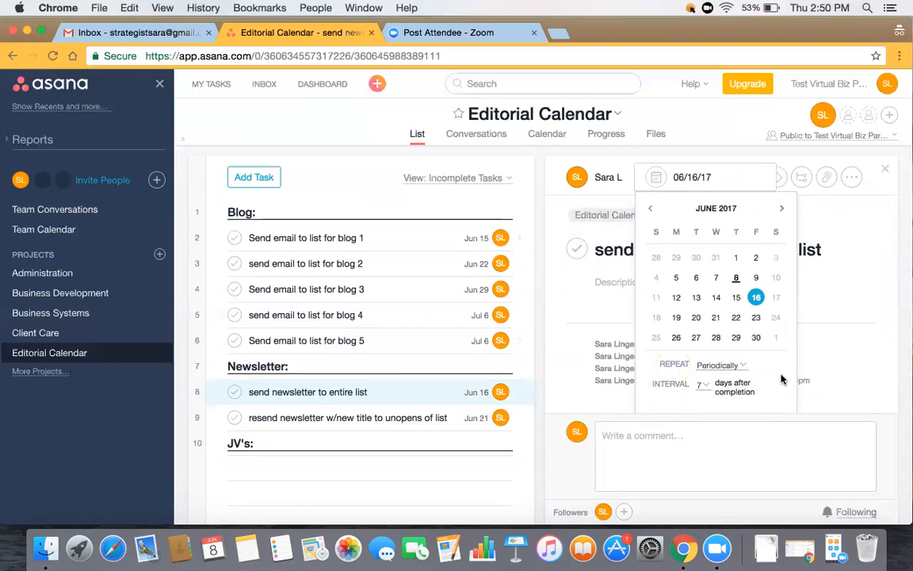
{"action": "left_click", "coordinate": [650, 208]}
{"action": "left_click", "coordinate": [860, 284]}
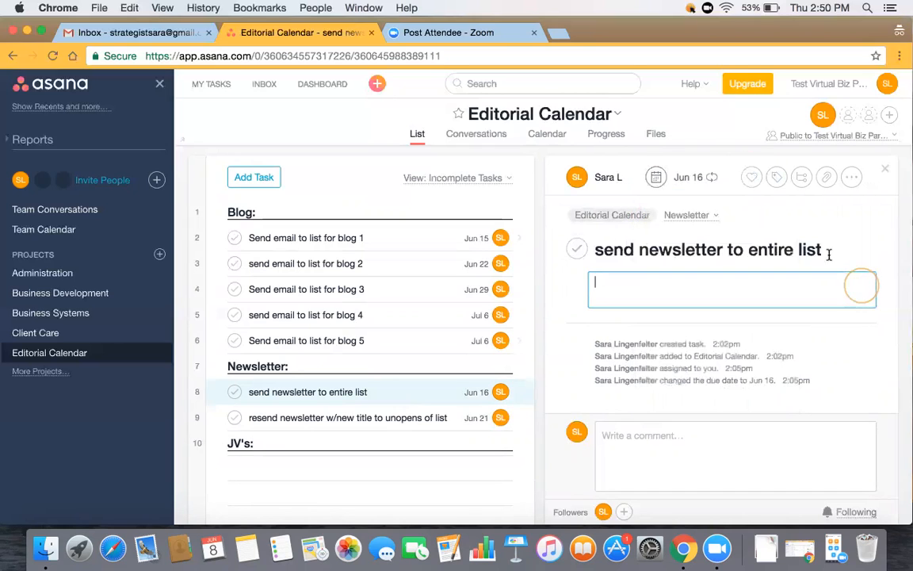
{"action": "left_click", "coordinate": [686, 177]}
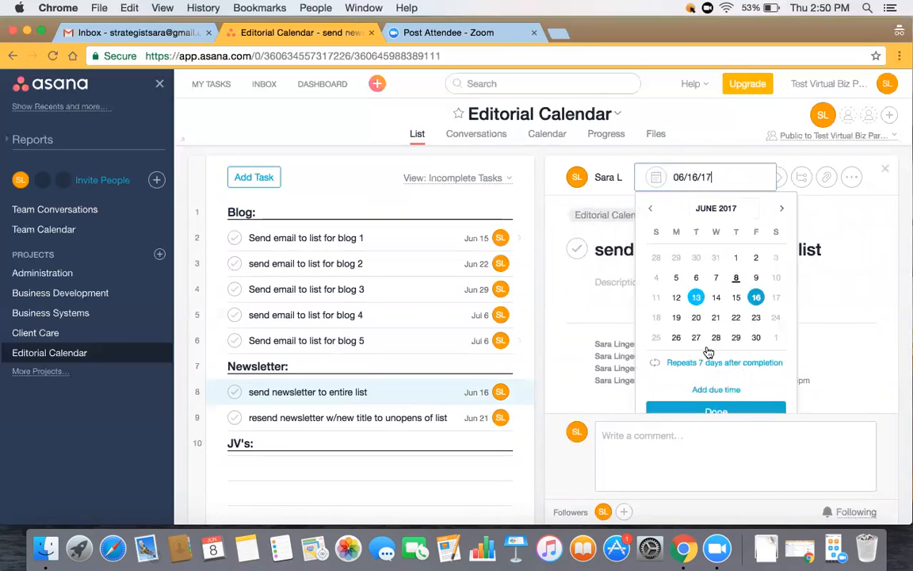
{"action": "left_click", "coordinate": [717, 390]}
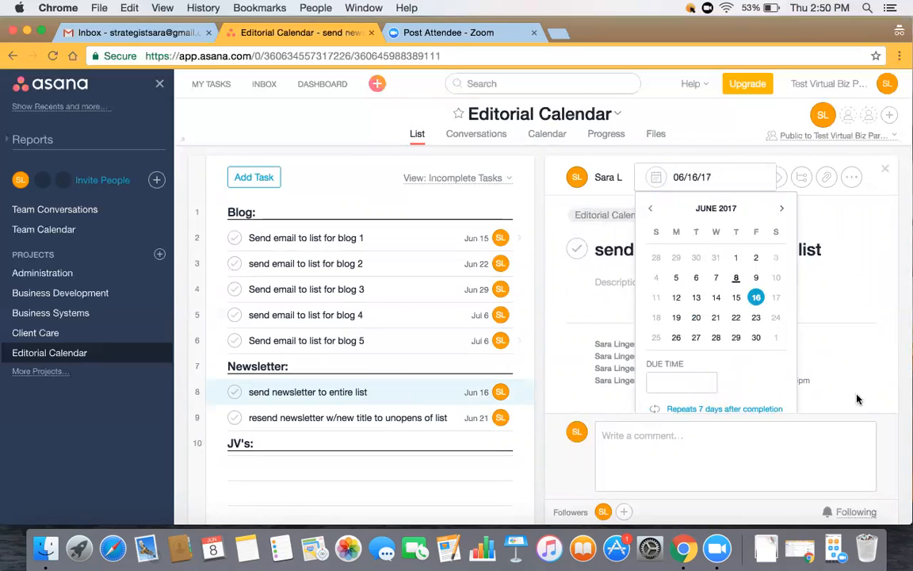
{"action": "left_click", "coordinate": [770, 363]}
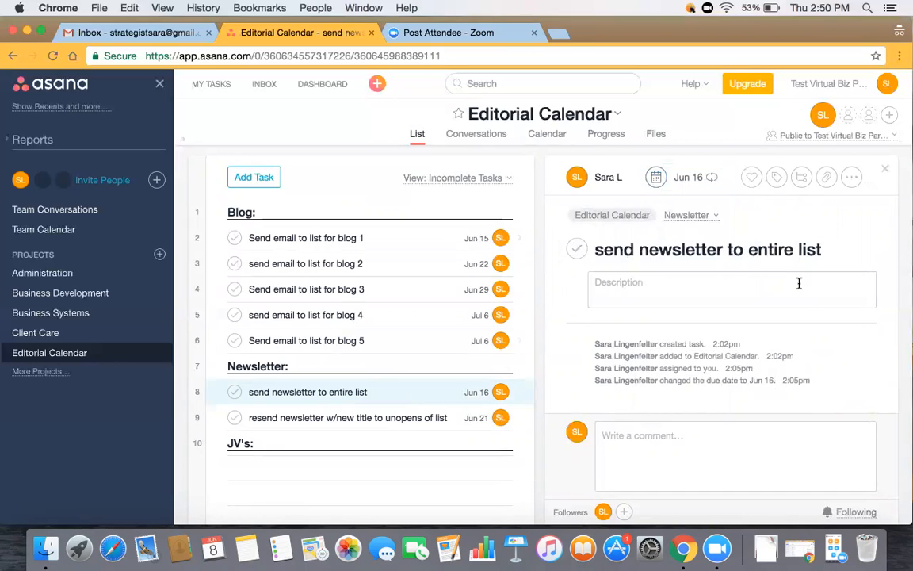
{"action": "left_click", "coordinate": [369, 394]}
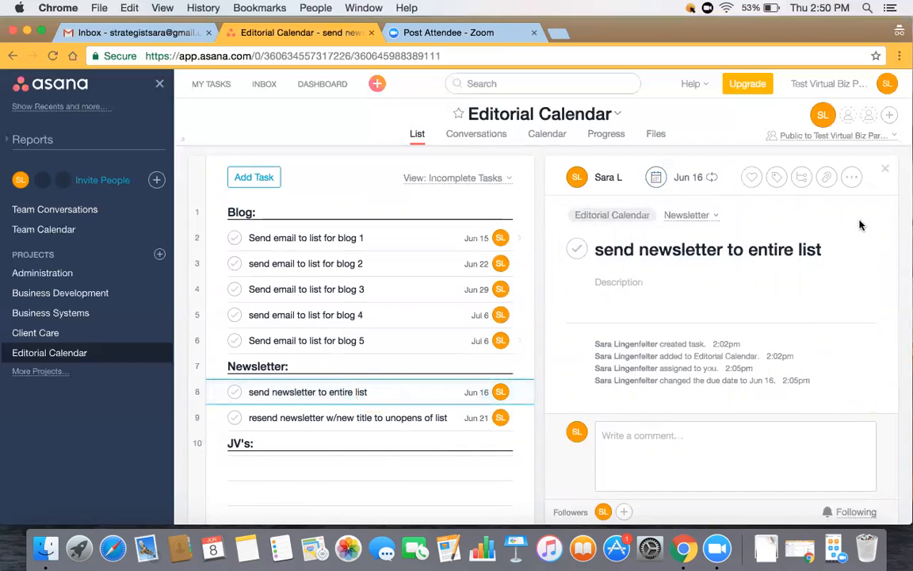
- Use the newsletter task's ••• menu to Delete Task, then Delete Permanently and confirm
{"action": "left_click", "coordinate": [850, 177]}
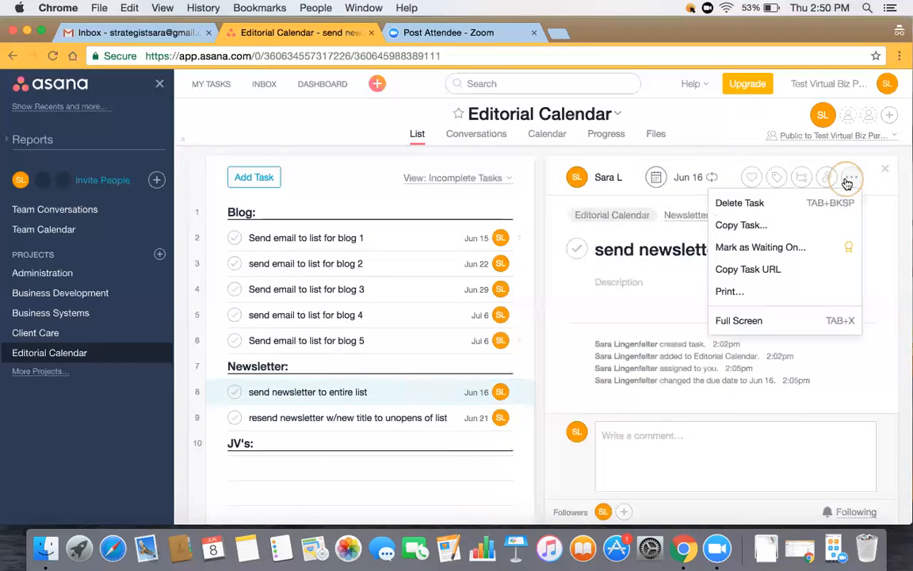
{"action": "left_click", "coordinate": [744, 204]}
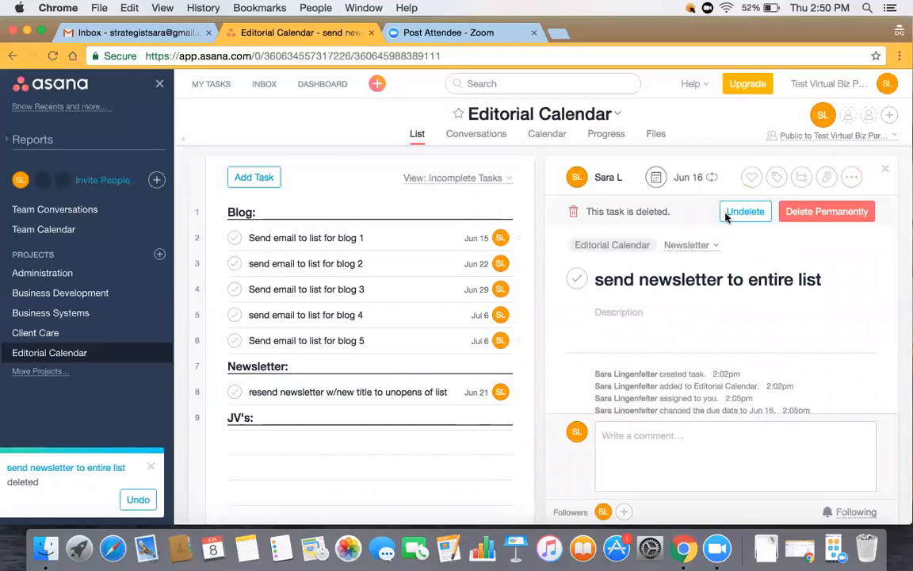
{"action": "left_click", "coordinate": [825, 210]}
{"action": "left_click", "coordinate": [615, 260]}
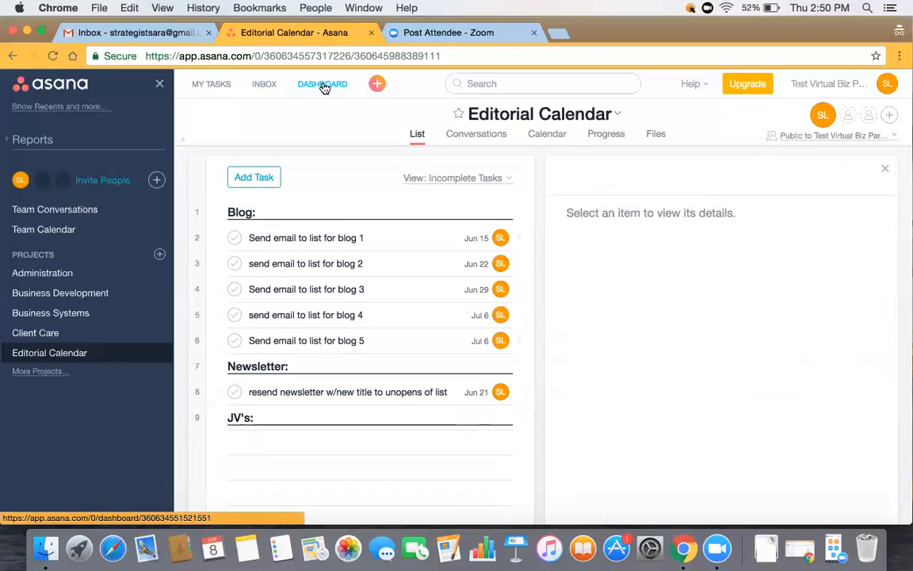
- Open My Tasks and sort them by due date, Jun 15 through Jul 6
{"action": "left_click", "coordinate": [267, 84]}
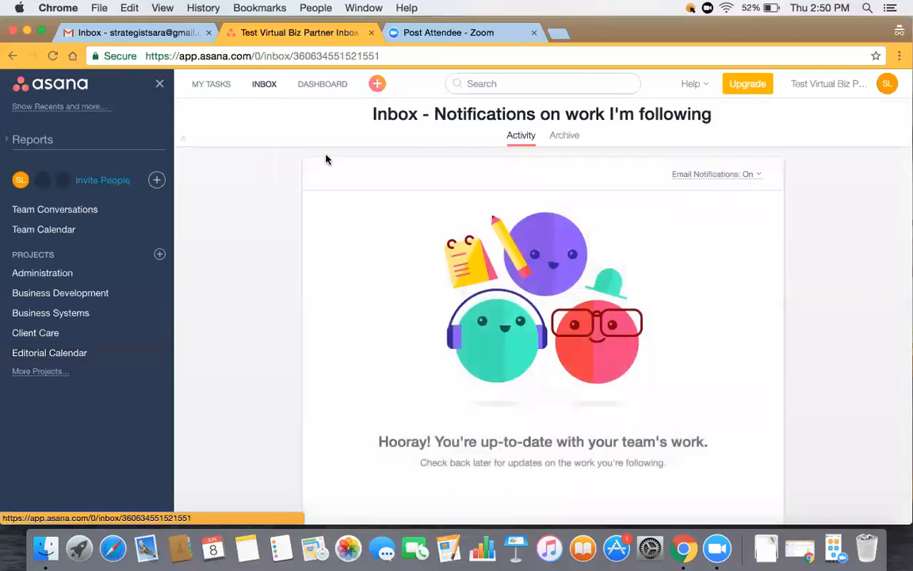
{"action": "left_click", "coordinate": [212, 84]}
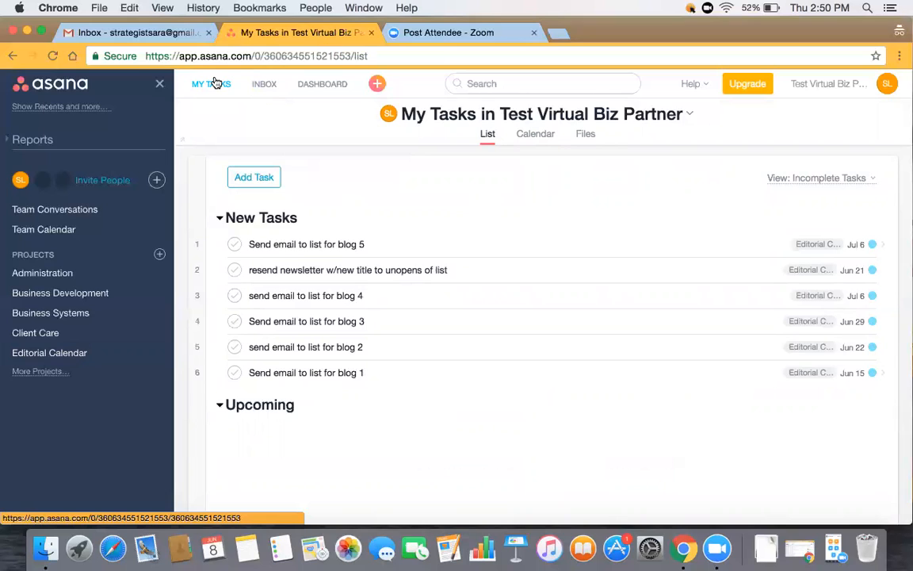
{"action": "left_click", "coordinate": [867, 179]}
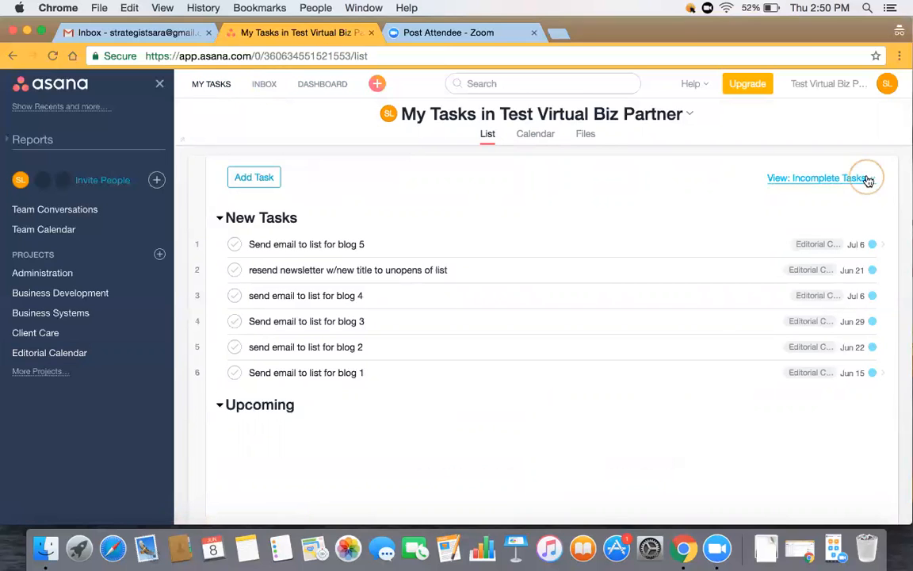
{"action": "left_click", "coordinate": [762, 286]}
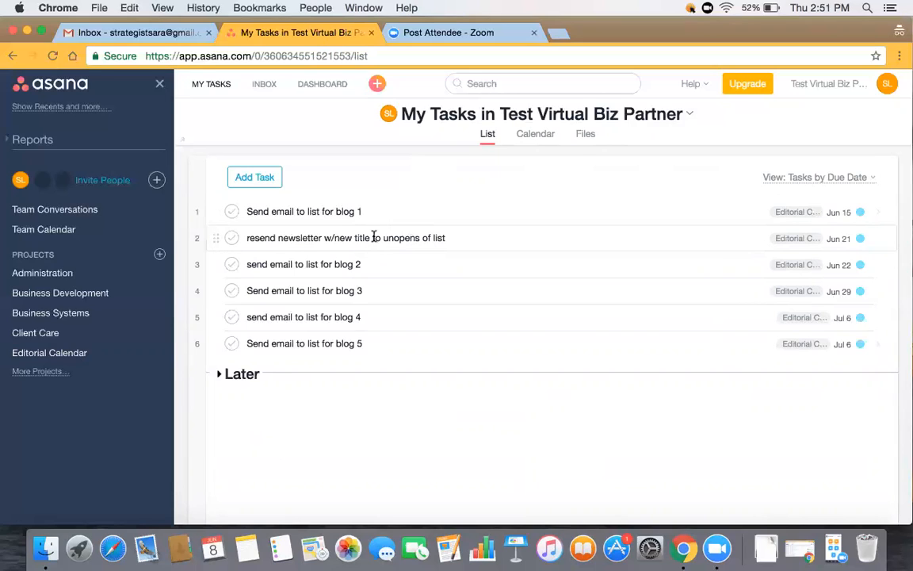
{"action": "left_click", "coordinate": [378, 84]}
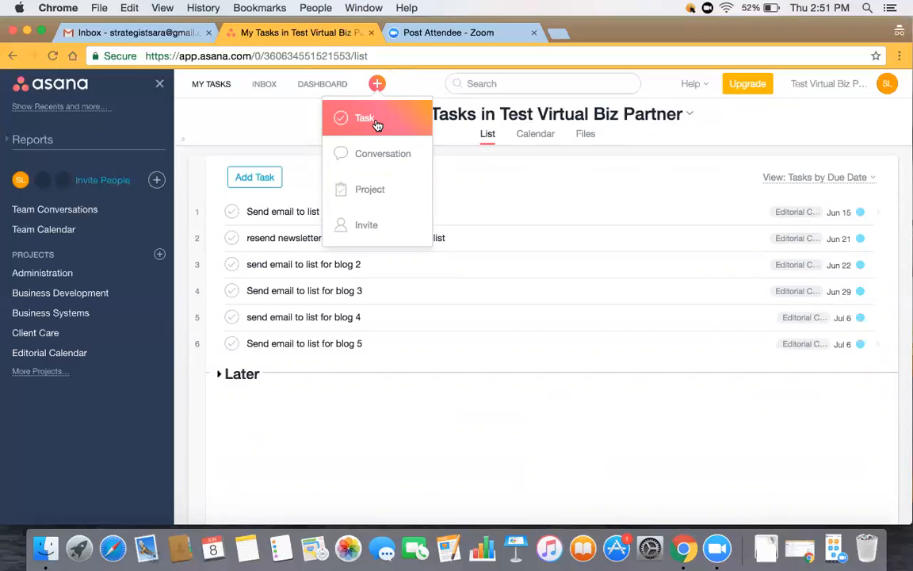
- Open Administration from the sidebar's Projects list
{"action": "left_click", "coordinate": [39, 276]}
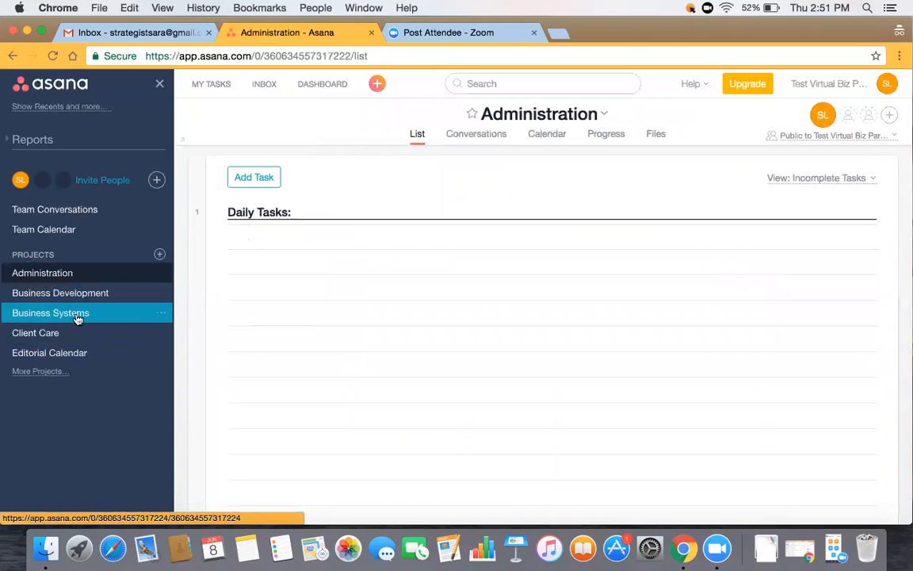